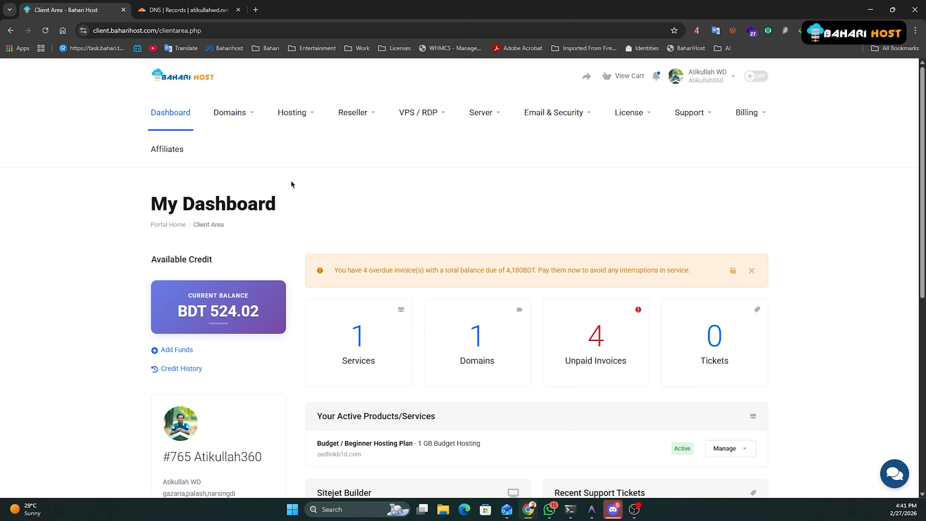
left_click(179, 8)
scroll(306, 225, "up", 4)
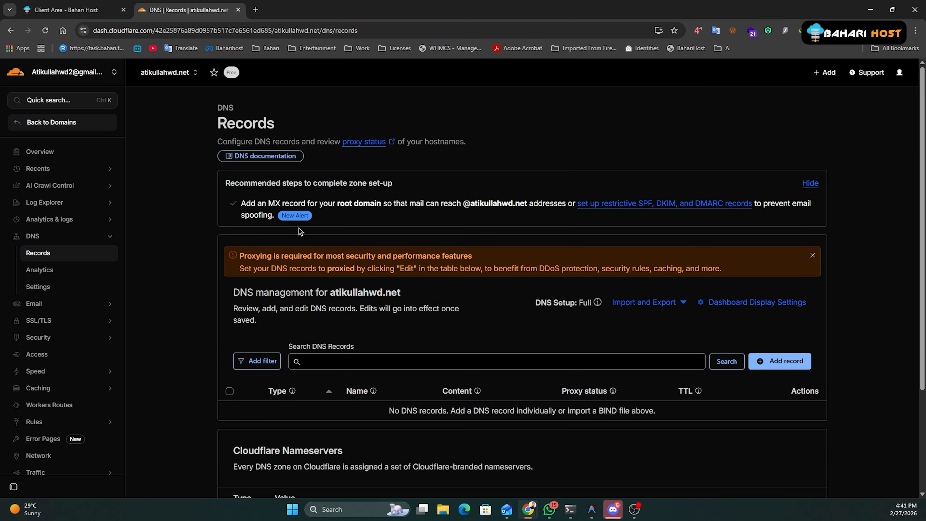
left_click_drag(330, 248, 412, 253)
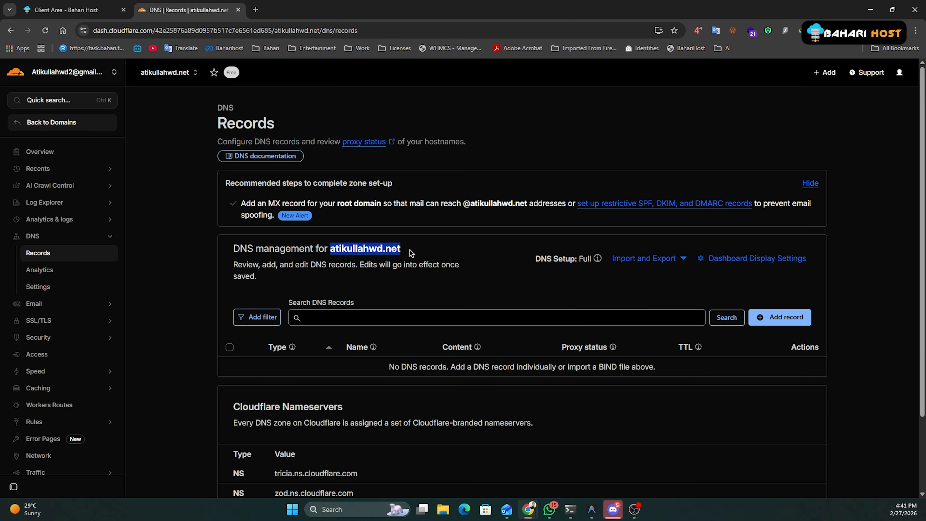
left_click(332, 257)
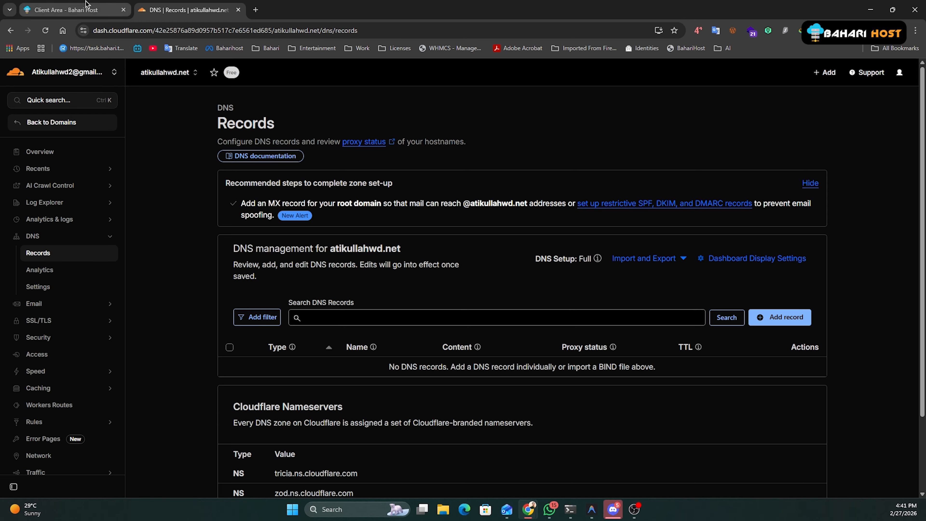
left_click(73, 10)
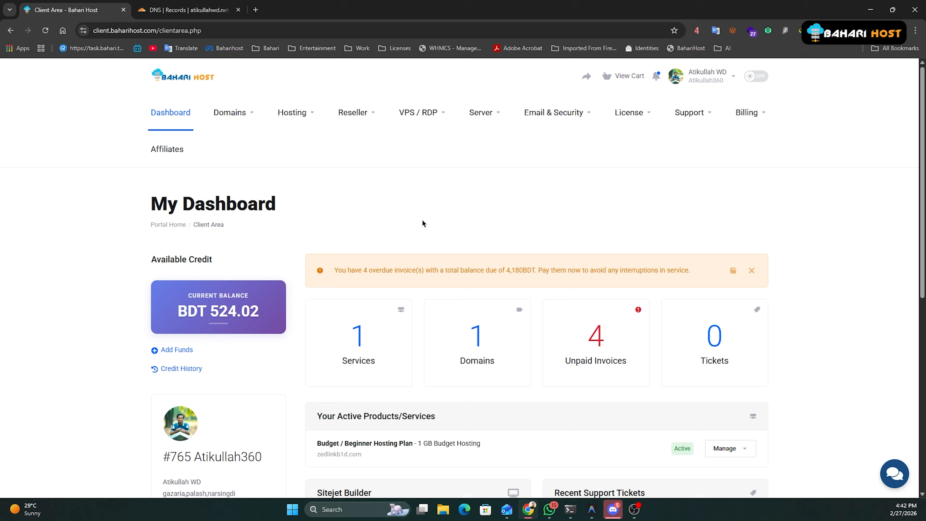
Go from Turbo / E-commerce Hosting to the Professional Email plans.
left_click(303, 114)
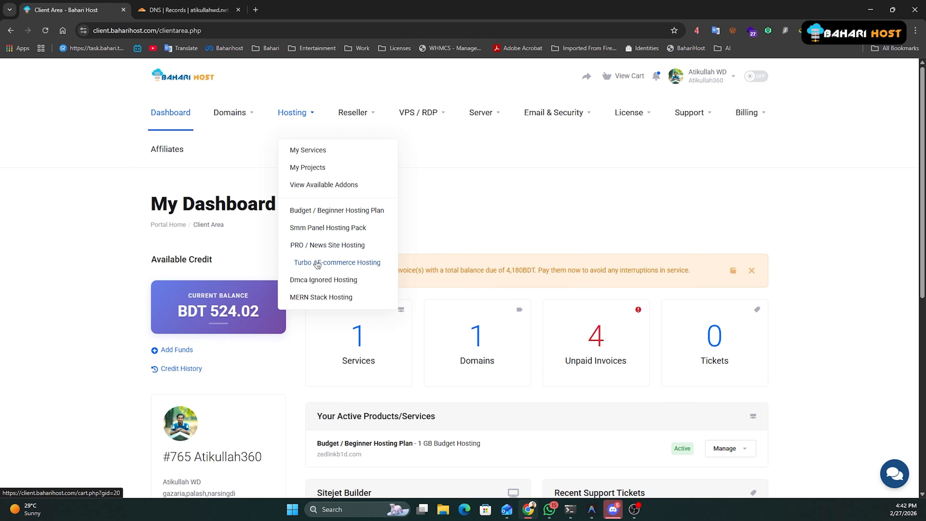
left_click(317, 262)
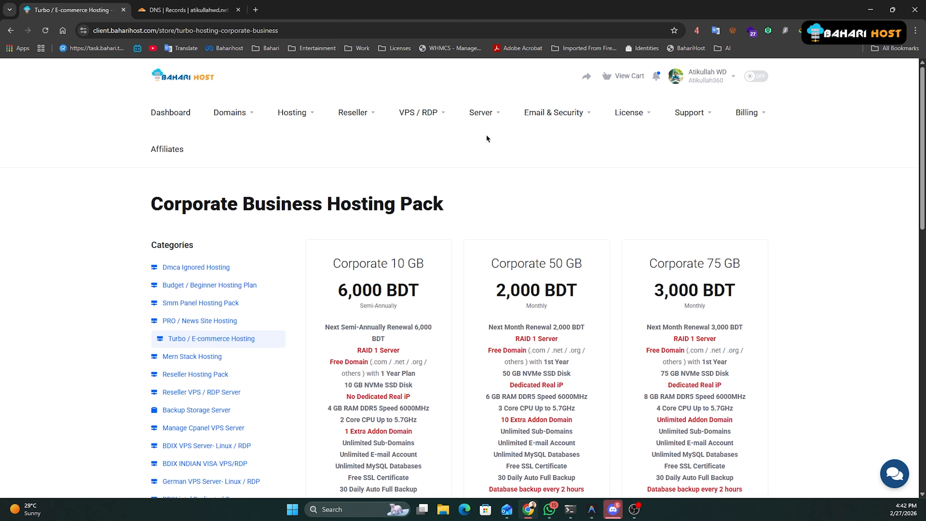
scroll(192, 259, "down", 5)
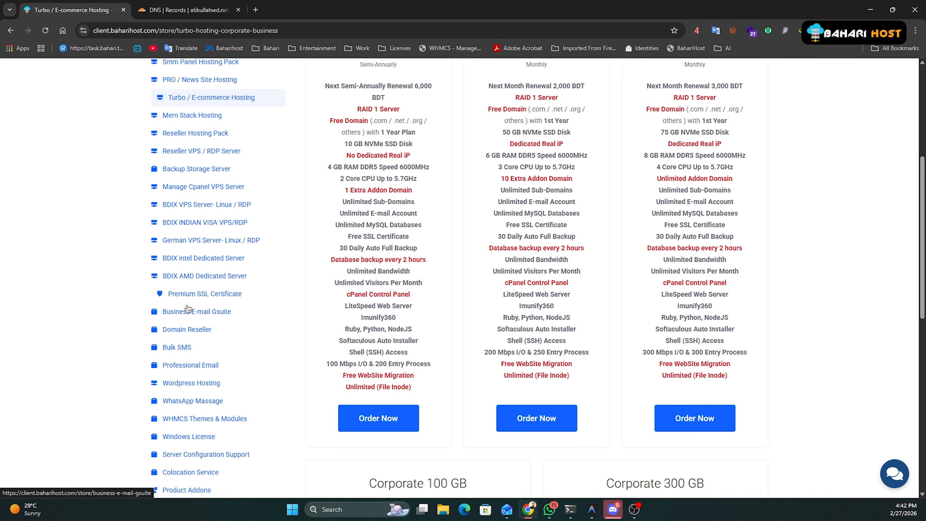
scroll(205, 279, "down", 1)
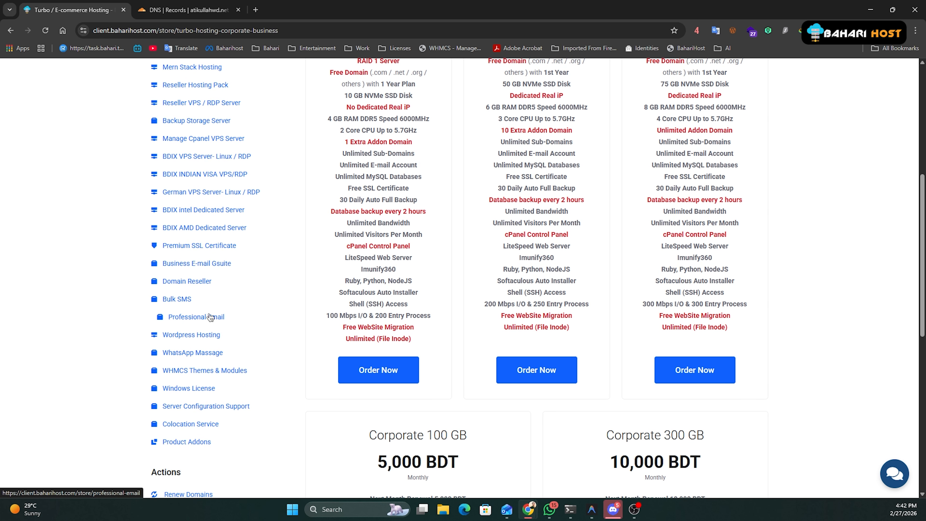
left_click(196, 318)
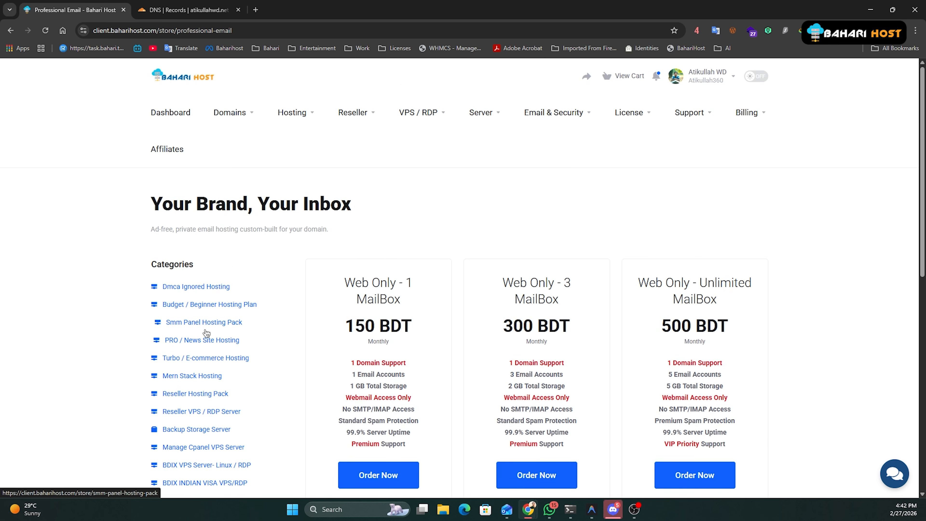
Compare plans, noting Web Only - Unlimited's 1 domain, 5 accounts, 5 GB storage, VIP support.
scroll(377, 300, "down", 5)
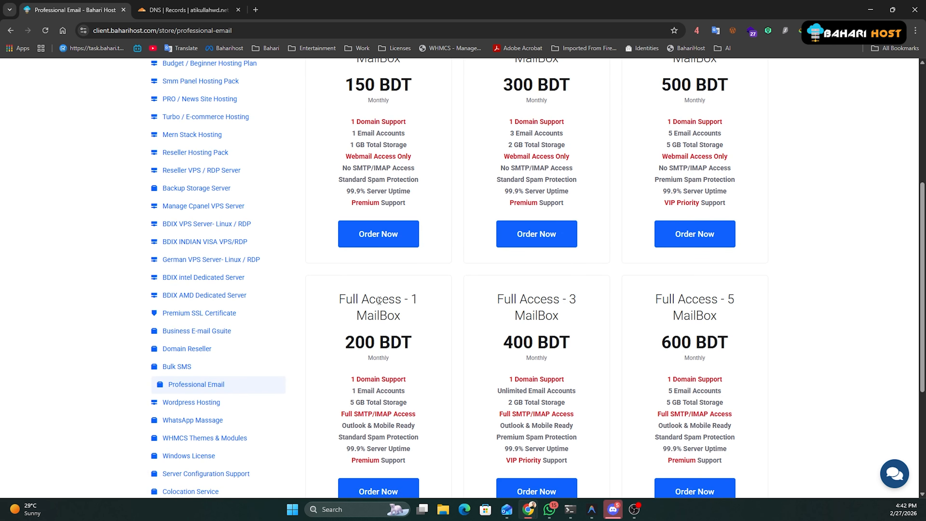
scroll(379, 300, "down", 4)
scroll(384, 313, "up", 7)
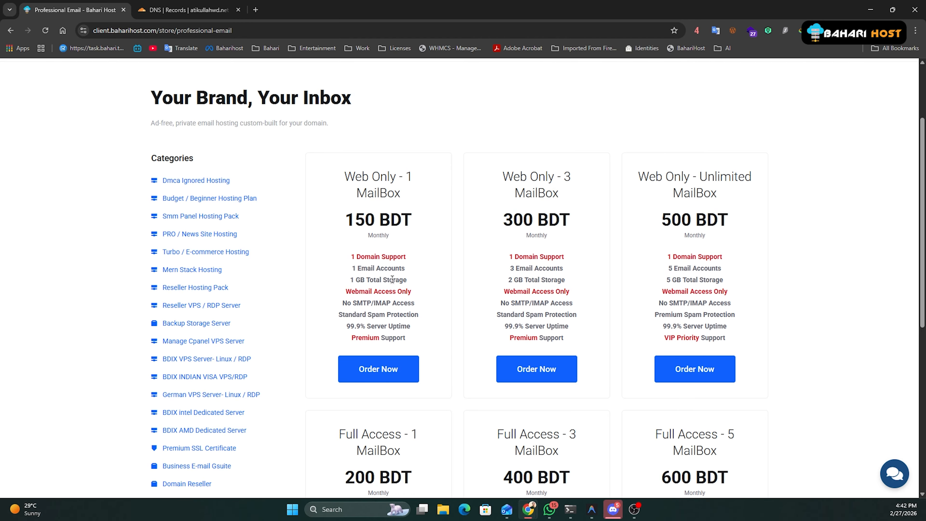
left_click_drag(346, 177, 417, 340)
left_click(417, 340)
left_click_drag(643, 172, 713, 193)
left_click_drag(667, 256, 734, 261)
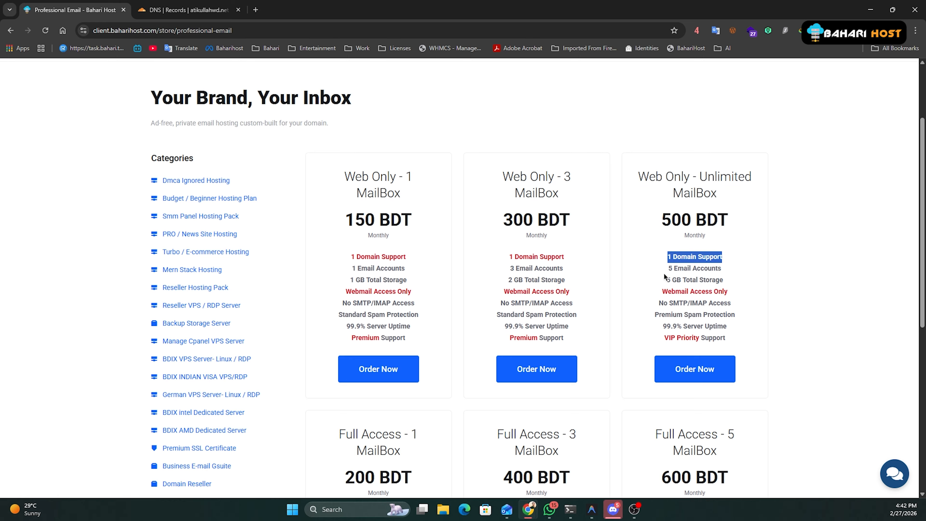
left_click_drag(667, 269, 722, 268)
left_click_drag(659, 282, 745, 281)
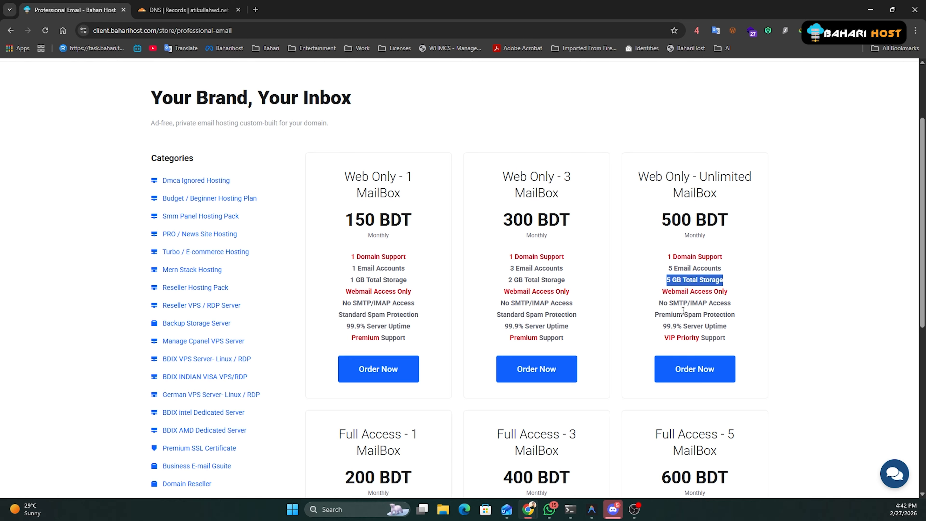
left_click_drag(663, 337, 723, 337)
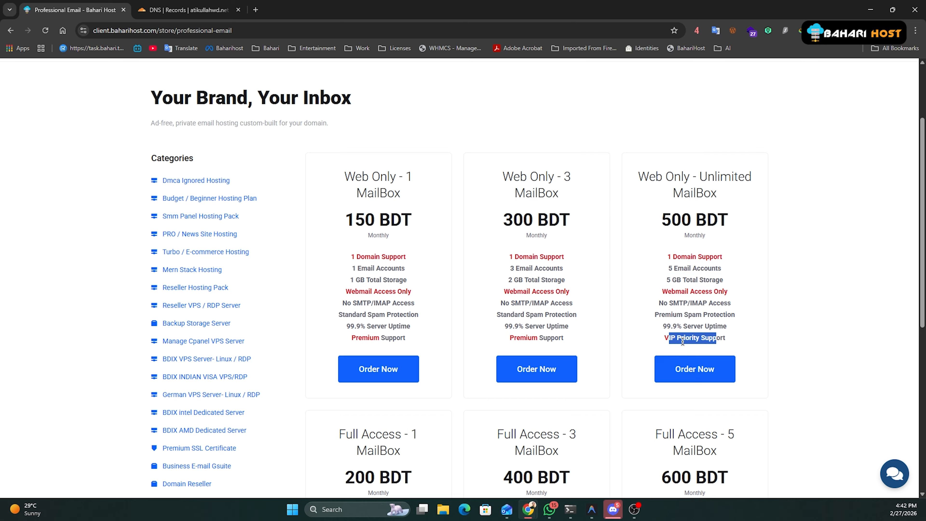
left_click(683, 339)
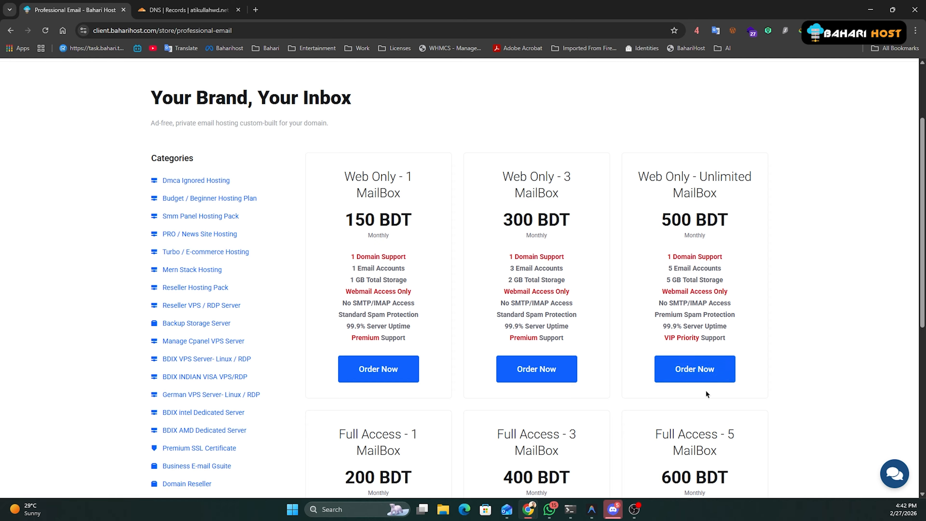
Order the Web Only - Unlimited MailBox plan and look over the domain options.
left_click(693, 369)
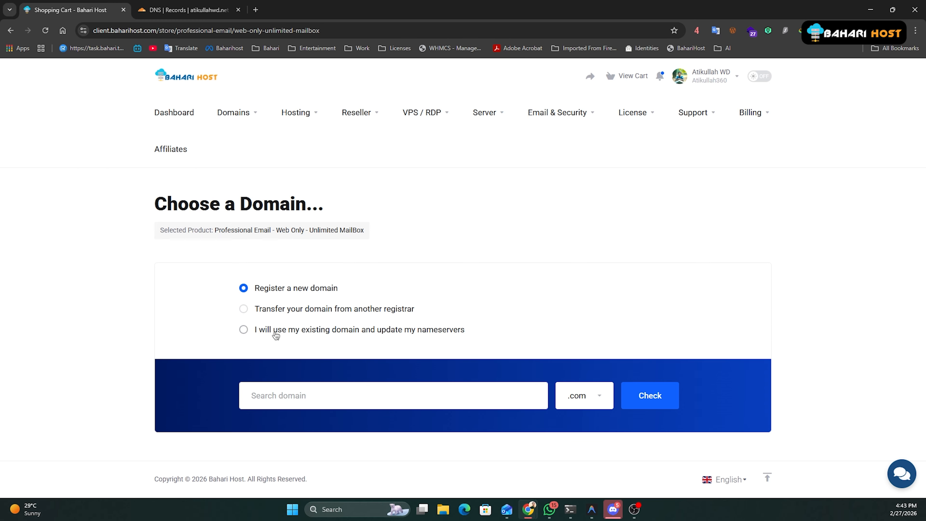
left_click(276, 334)
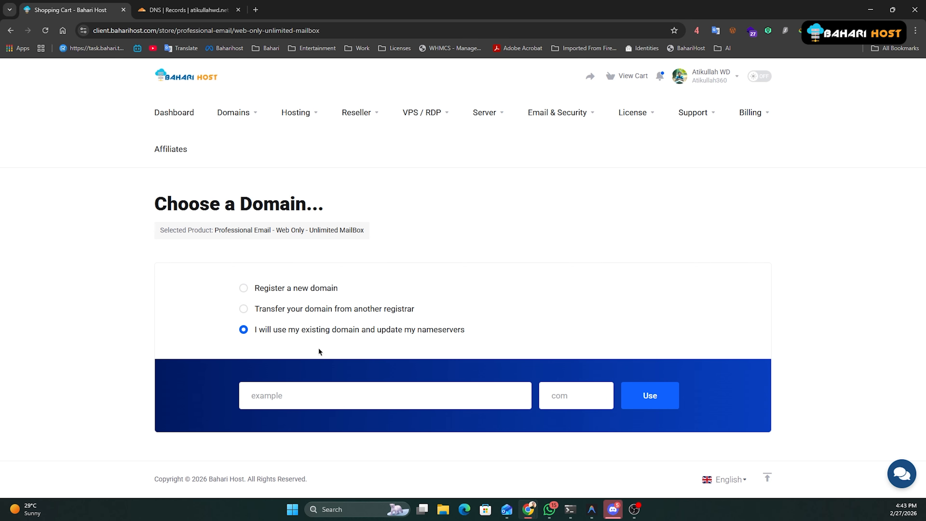
left_click(302, 397)
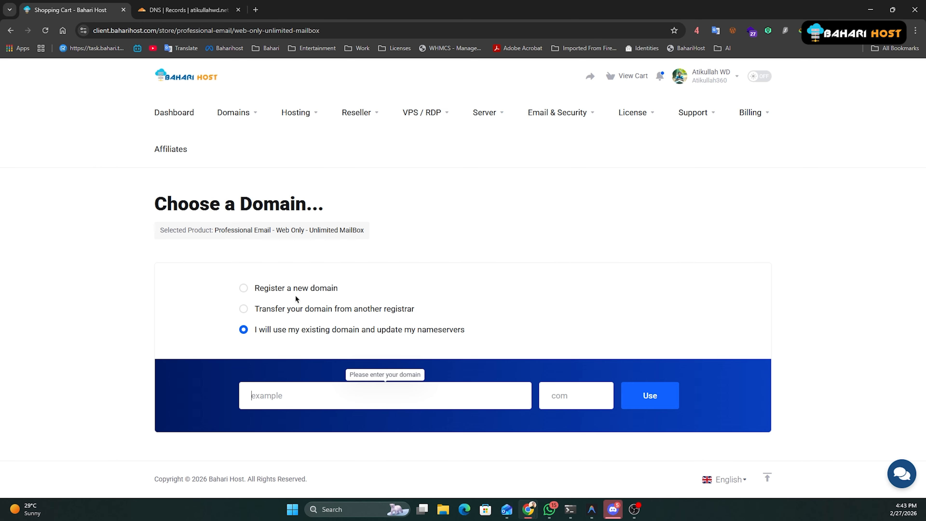
left_click(281, 289)
left_click(290, 393)
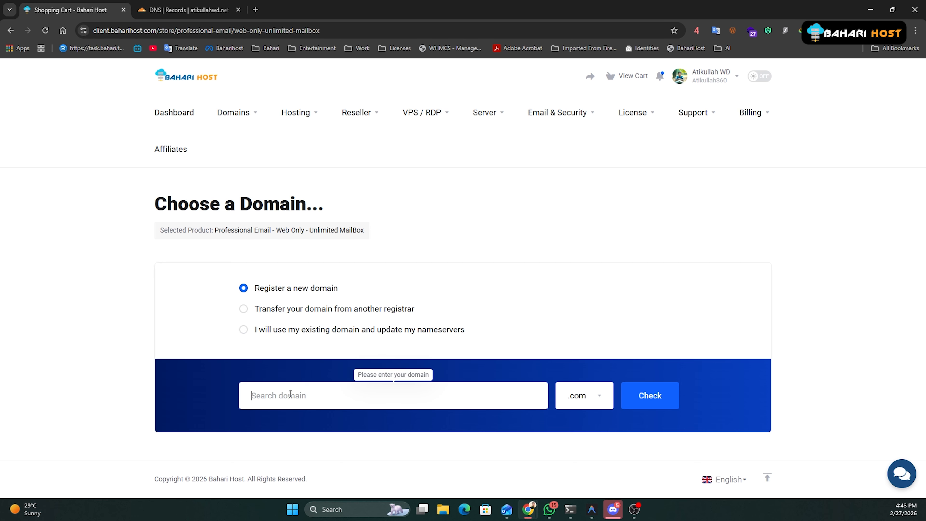
left_click(587, 396)
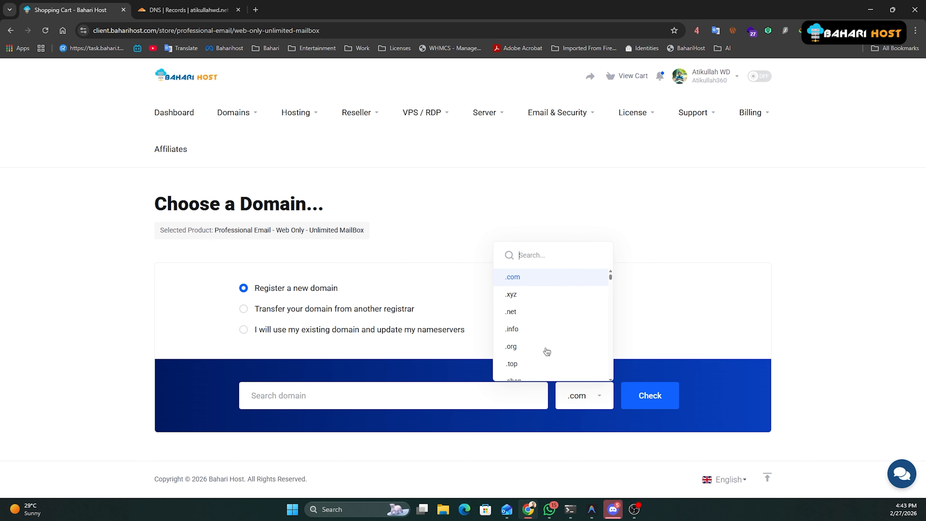
left_click(694, 345)
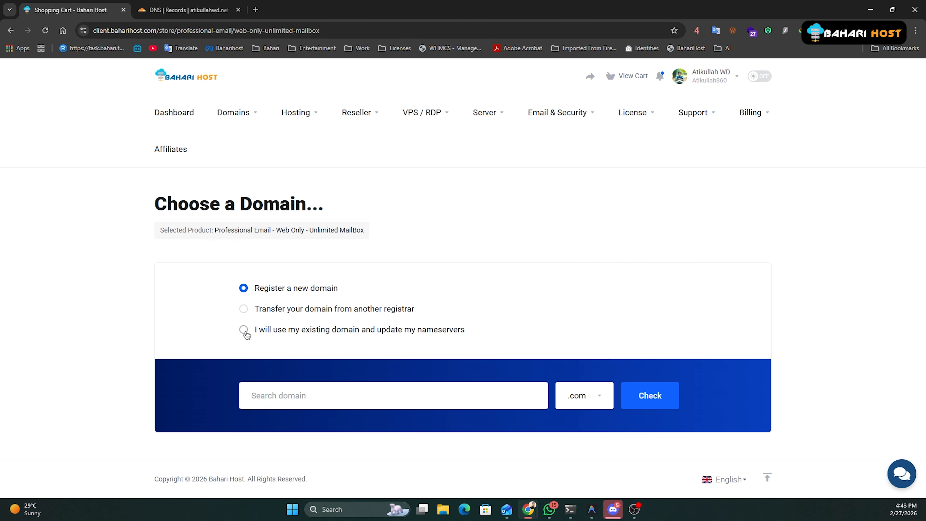
Attach the existing domain atikullahwd.net to the mailbox order.
left_click(244, 330)
left_click(270, 398)
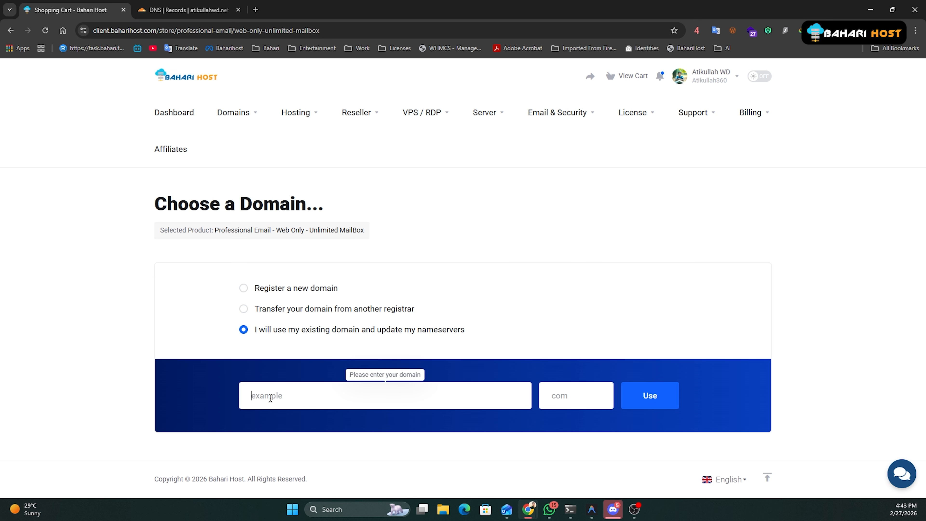
type("atikullahwd")
key("Tab")
type("net")
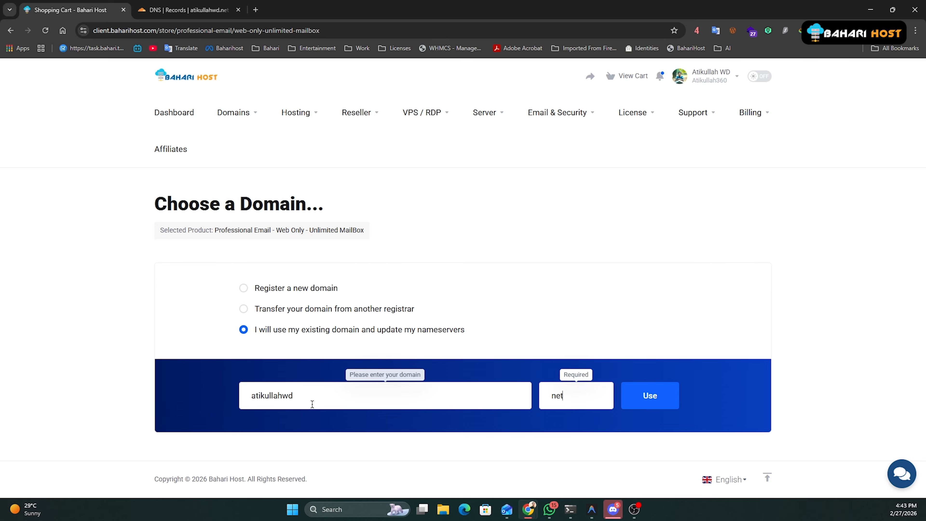
left_click_drag(312, 403, 226, 404)
left_click_drag(563, 398, 547, 400)
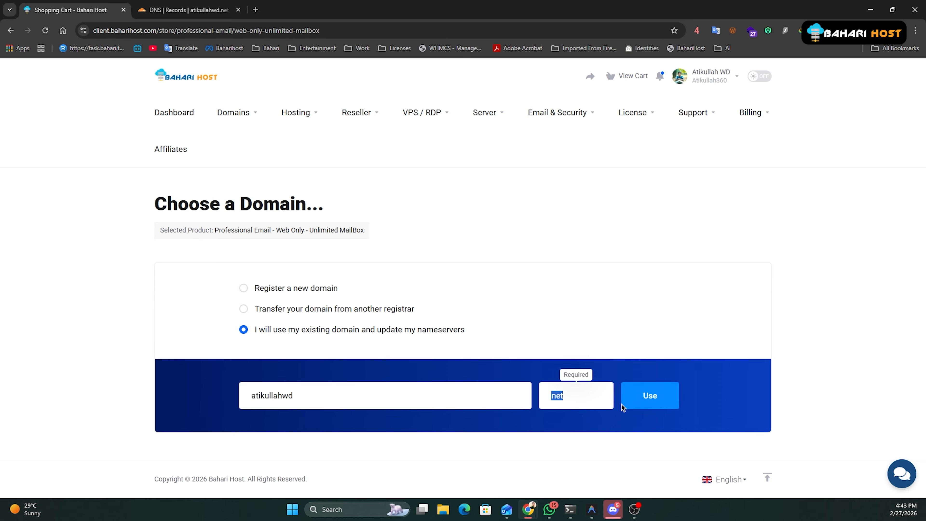
left_click(655, 405)
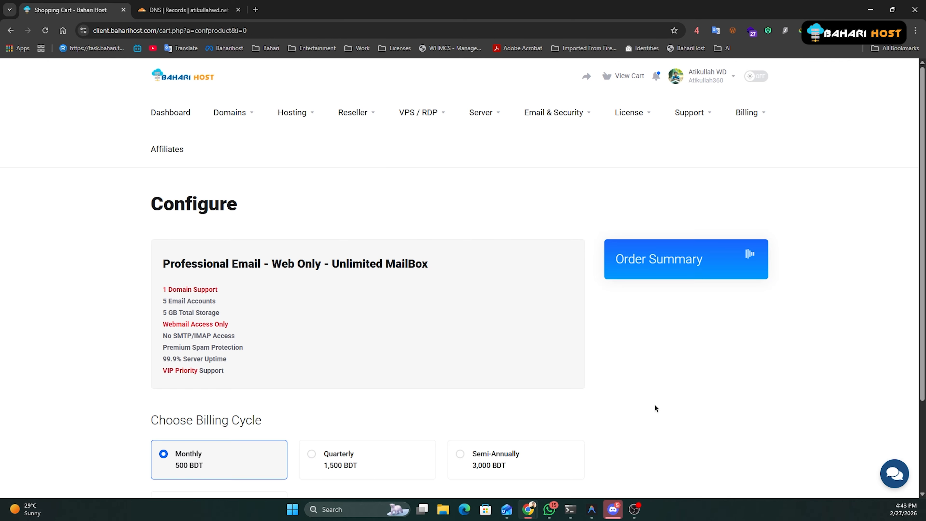
Try the billing cycles, settle on Monthly at 500 BDT, and continue to checkout.
scroll(393, 388, "down", 1)
scroll(393, 388, "down", 1)
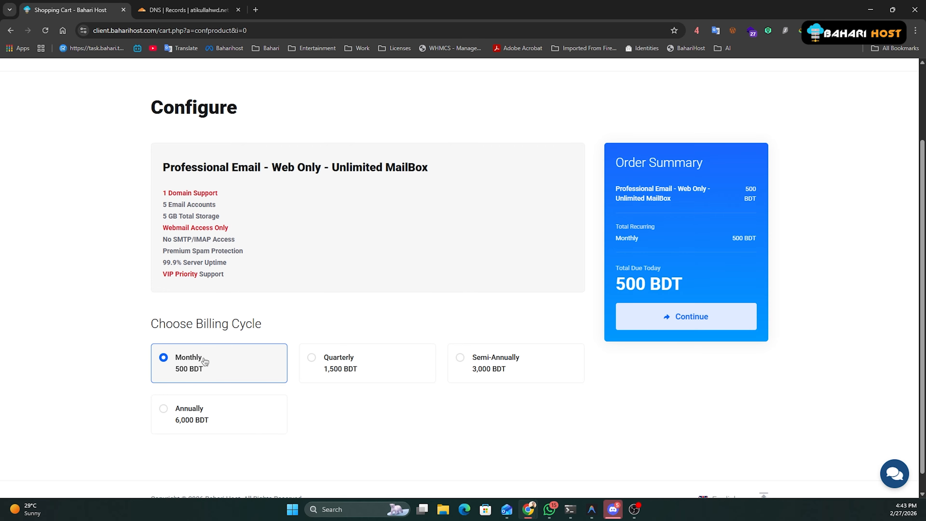
left_click(316, 370)
left_click(499, 369)
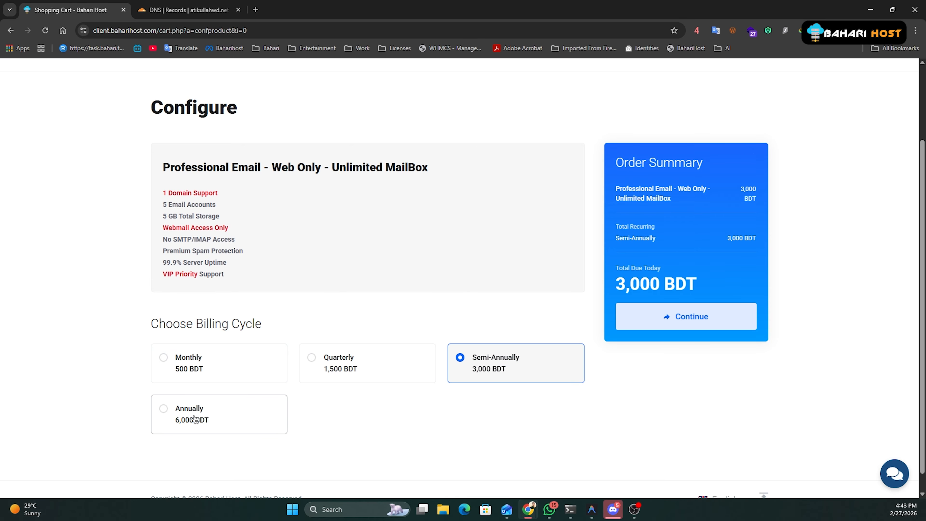
left_click(195, 418)
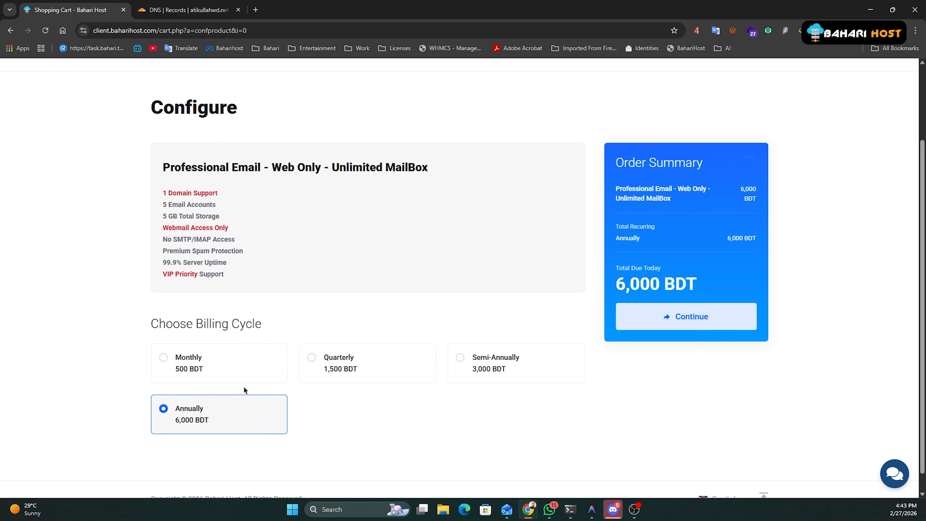
left_click(206, 372)
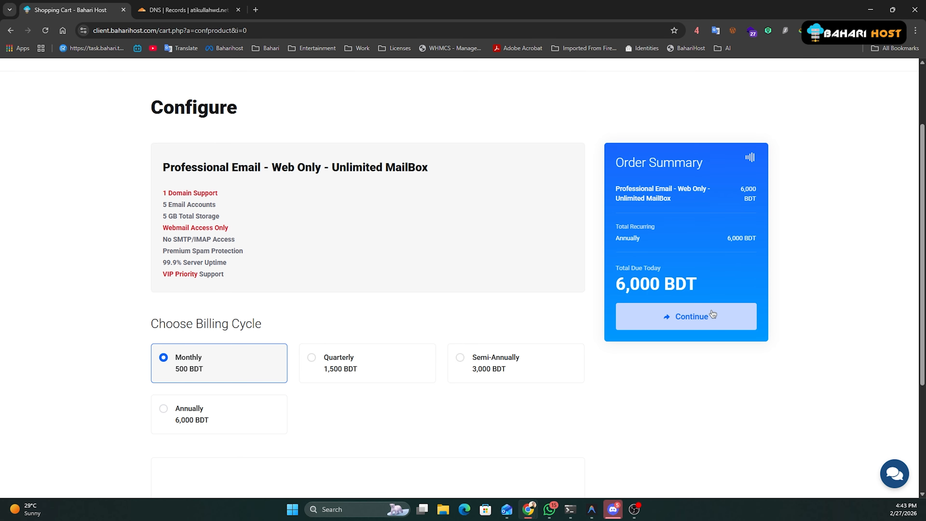
scroll(281, 330, "down", 1)
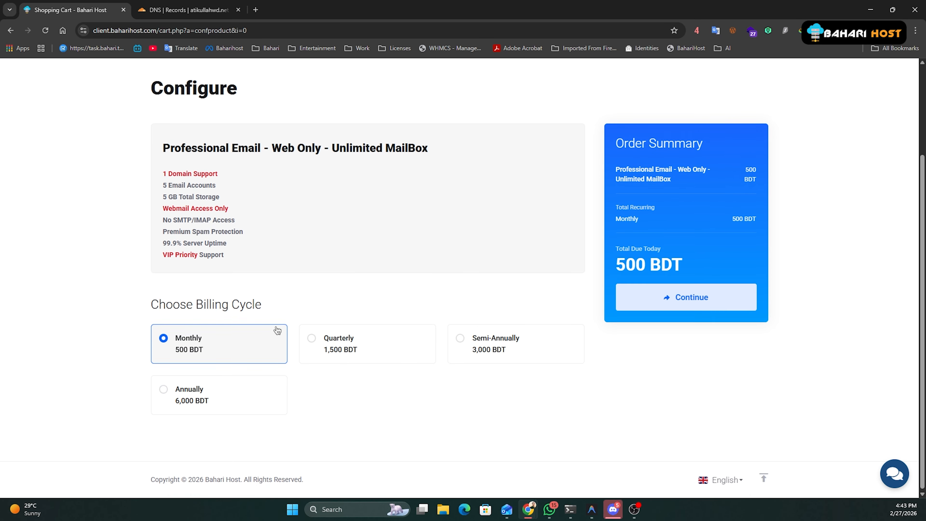
left_click(677, 304)
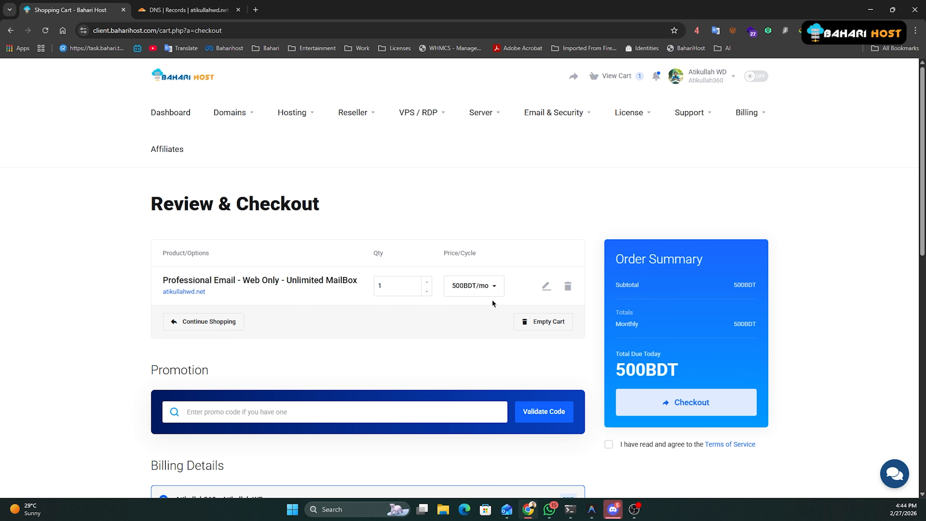
Agree to the Terms of Service on the checkout page.
left_click_drag(402, 287, 356, 294)
left_click(609, 444)
scroll(571, 452, "down", 2)
scroll(573, 427, "down", 2)
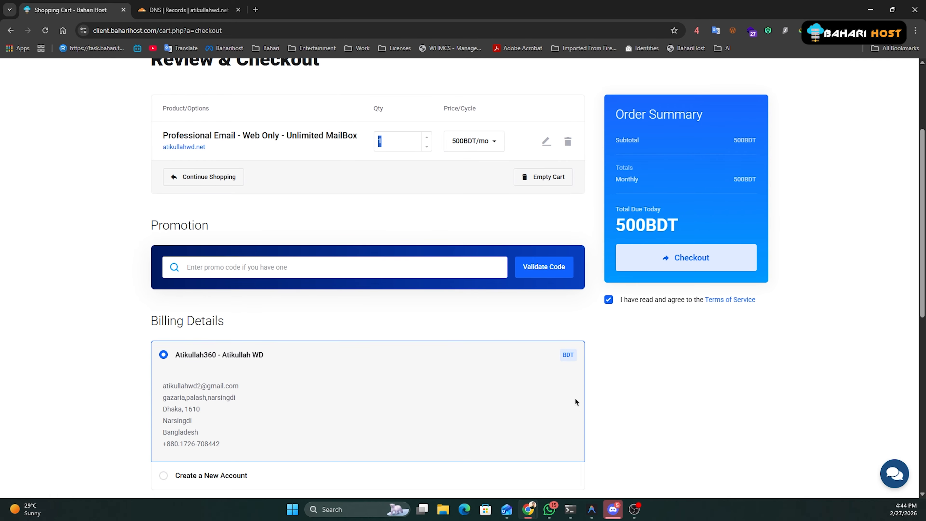
scroll(420, 401, "up", 3)
scroll(521, 383, "down", 5)
scroll(565, 369, "down", 6)
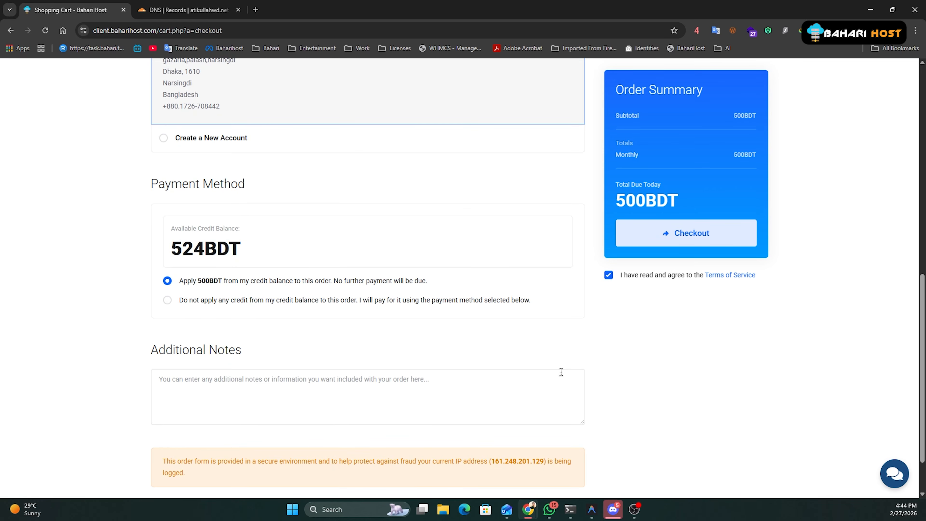
scroll(437, 365, "up", 6)
scroll(293, 363, "down", 6)
Confirm the 524 BDT credit balance covers the order and place it.
left_click_drag(167, 251, 247, 255)
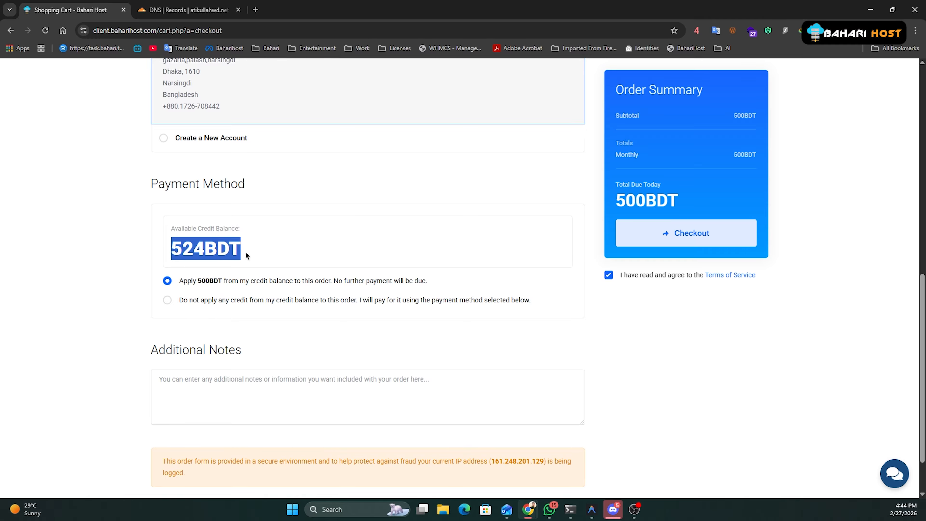
left_click(189, 288)
scroll(707, 314, "down", 2)
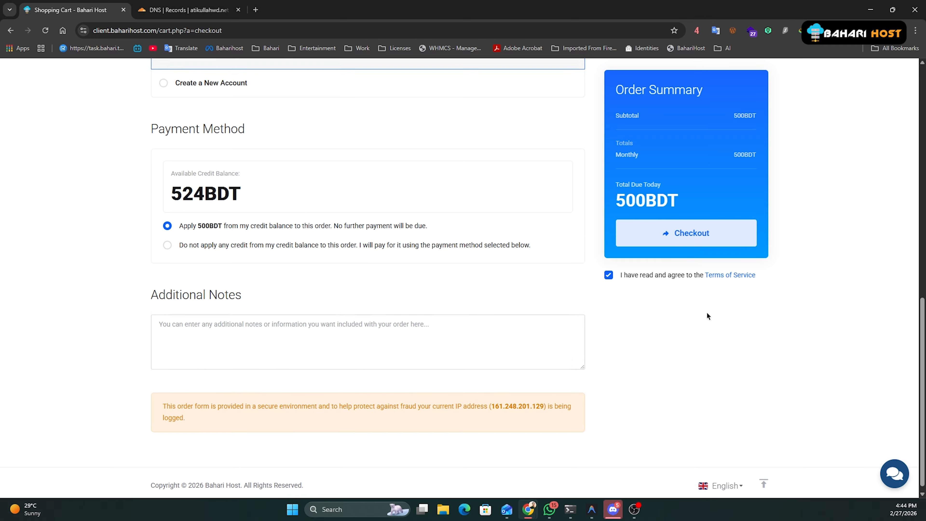
scroll(686, 255, "up", 4)
left_click(676, 242)
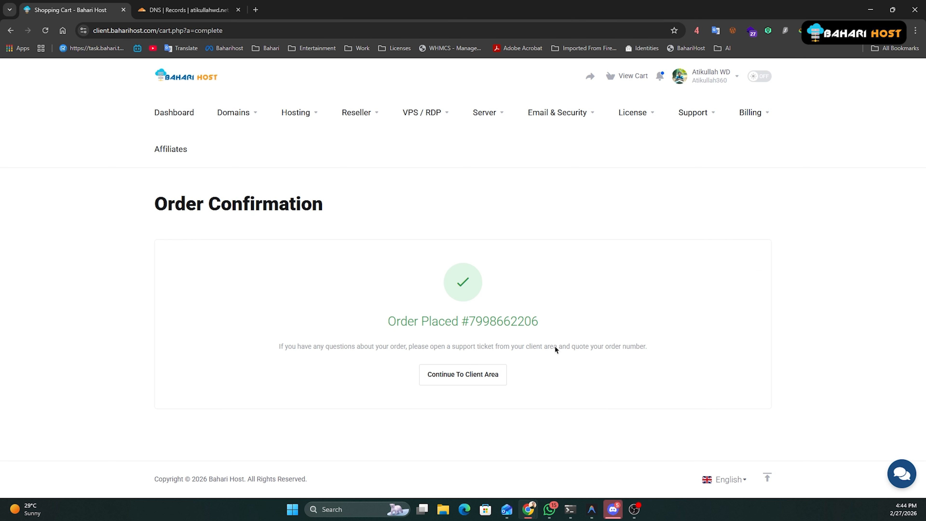
Continue to the client area and view the active Professional Email service for atikullahwd.net.
left_click(454, 376)
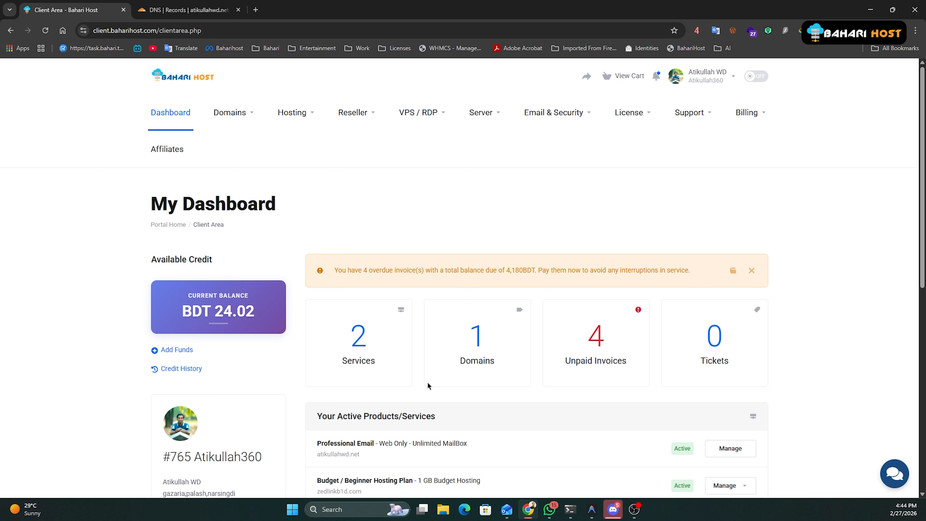
scroll(427, 385, "down", 4)
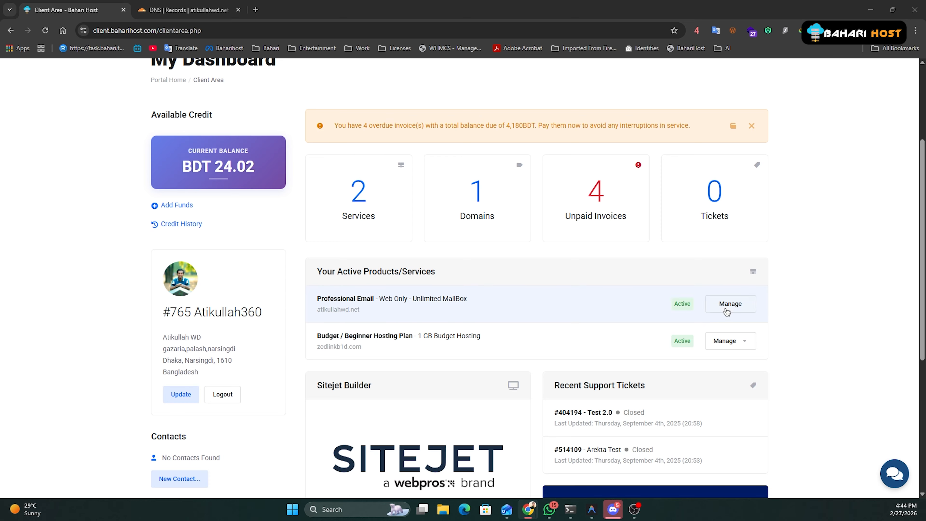
Review the Professional Email service's details showing 0 / 5 mailboxes used, then open a new browser tab.
left_click(739, 307)
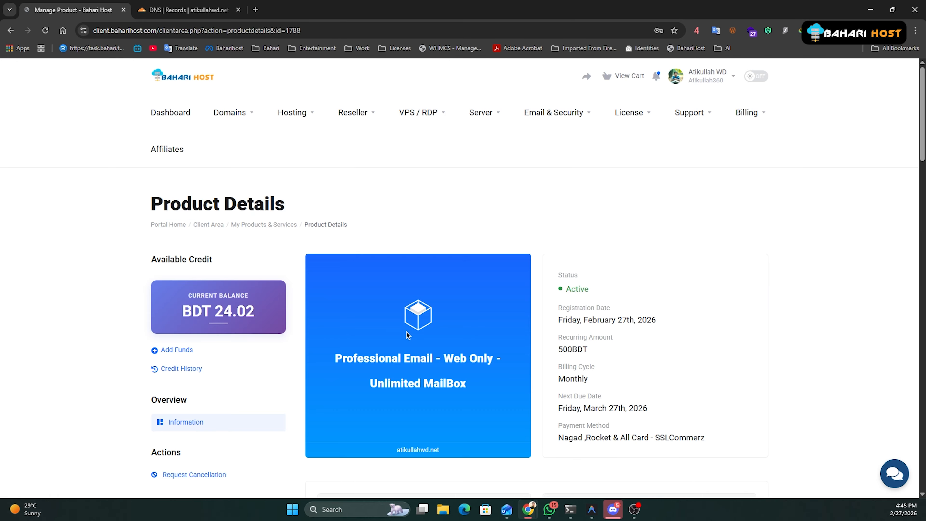
scroll(407, 332, "down", 12)
scroll(406, 331, "down", 6)
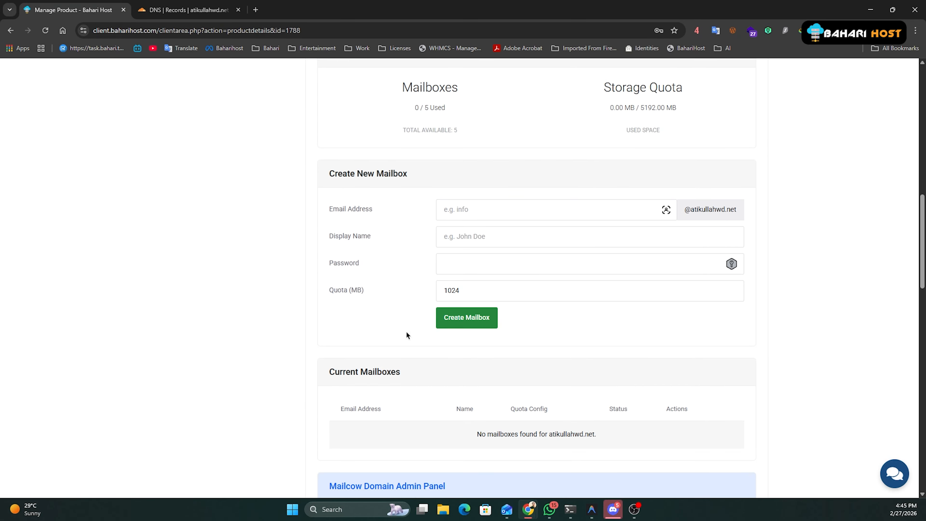
scroll(435, 356, "up", 9)
scroll(435, 356, "up", 10)
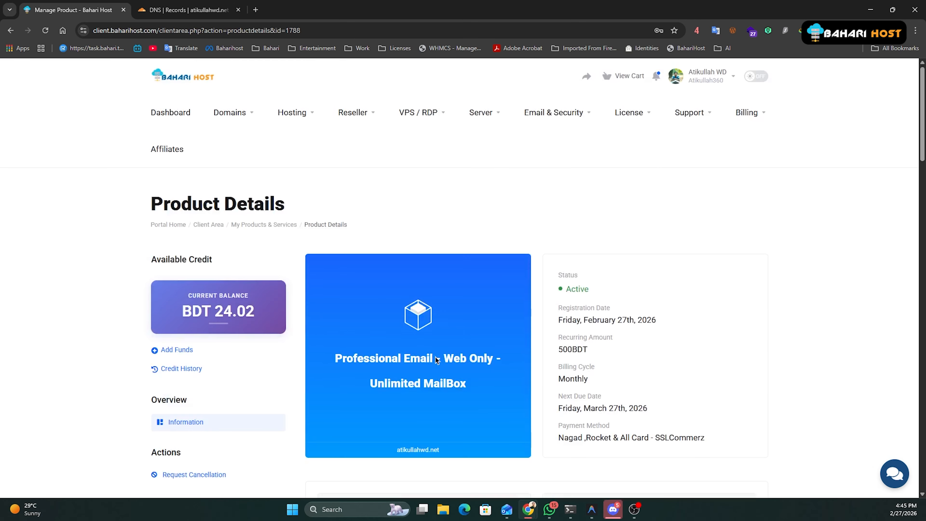
left_click(255, 9)
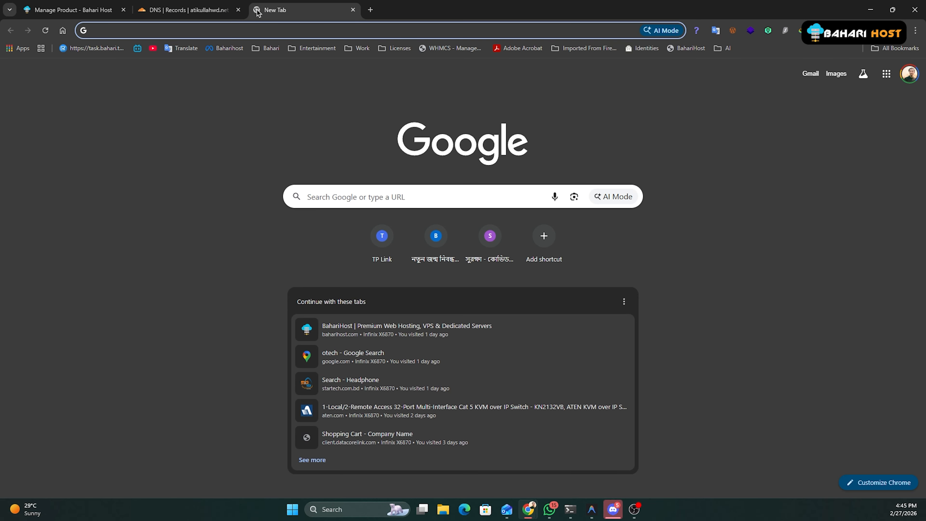
Load Gmail and open the Welcome to your new Mailbox Account email.
type("gmail")
key("Return")
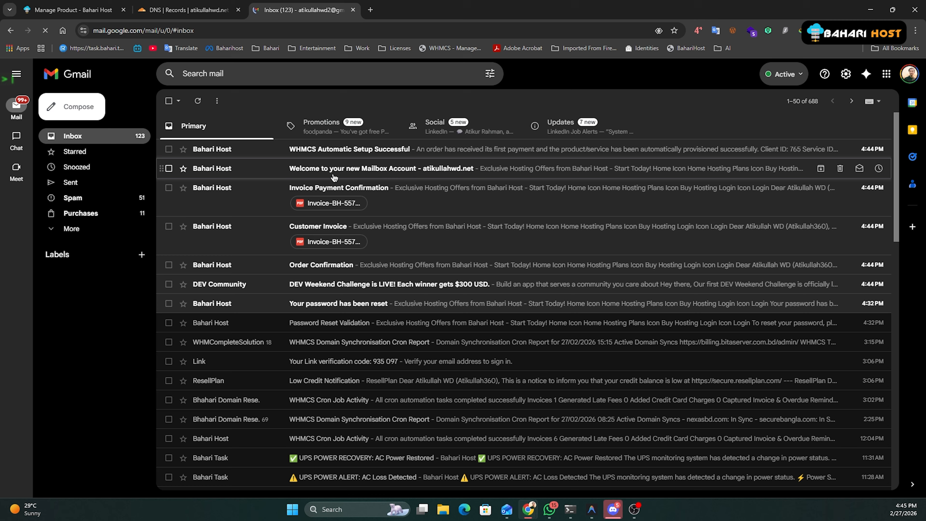
left_click(252, 172)
scroll(313, 286, "down", 3)
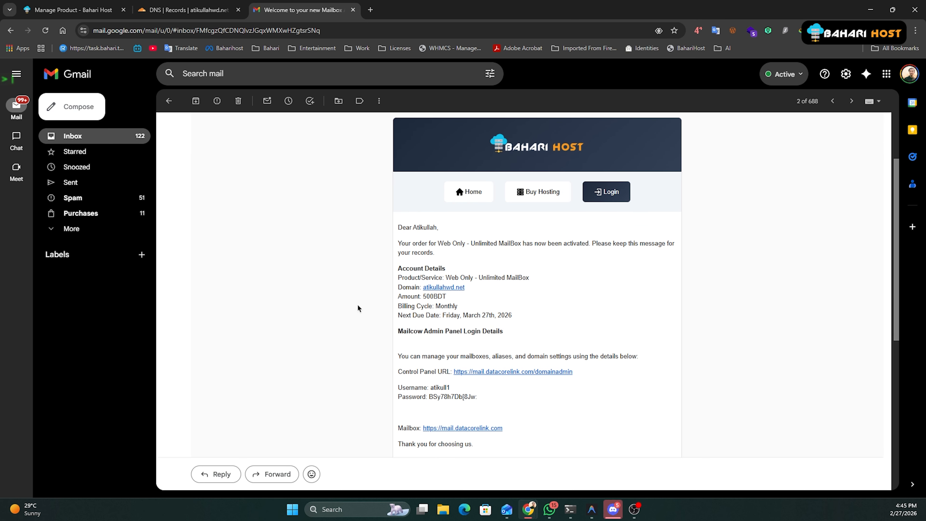
scroll(410, 305, "down", 7)
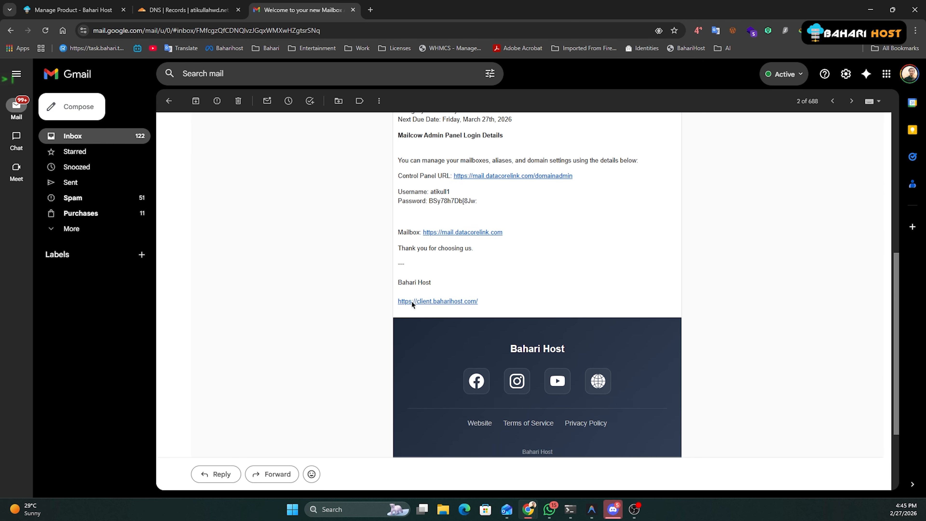
scroll(413, 305, "up", 4)
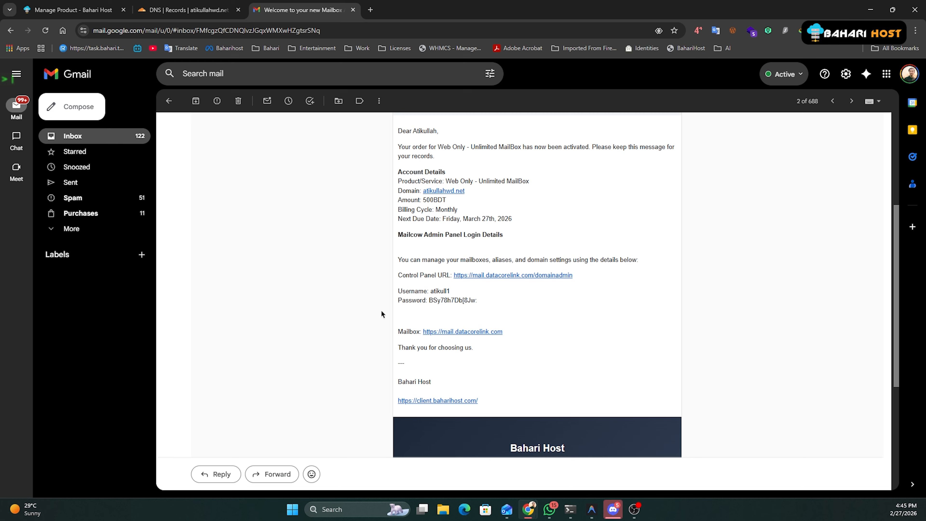
scroll(381, 313, "up", 1)
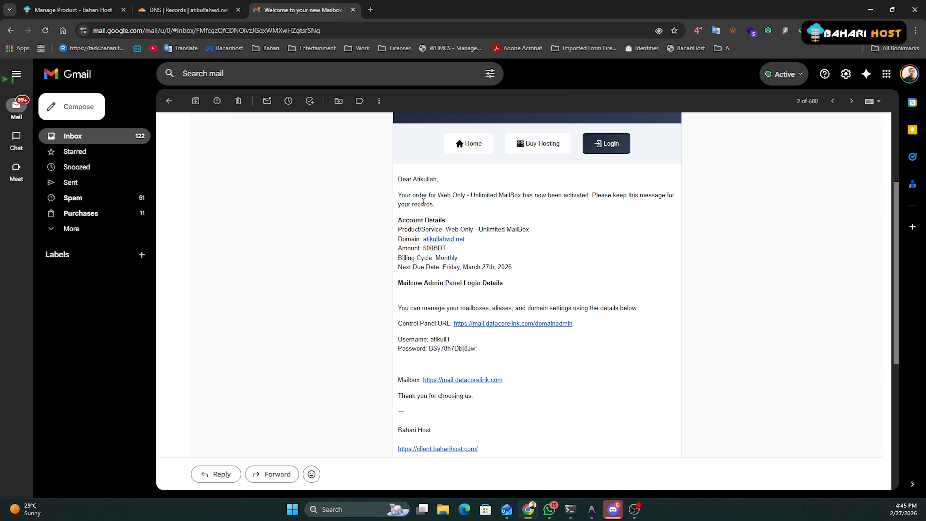
Read through the Mailcow Admin Panel Login Details and the domain name in the email.
left_click_drag(397, 282, 518, 289)
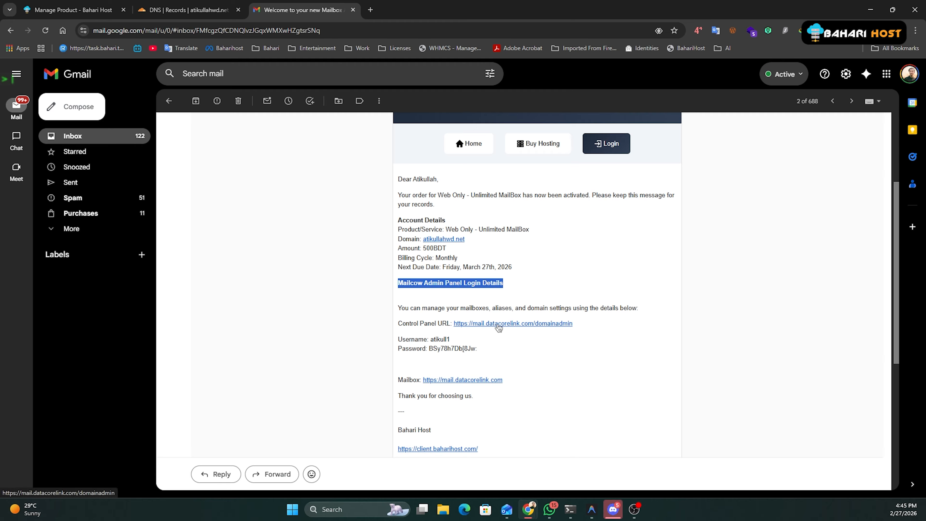
left_click_drag(398, 324, 448, 324)
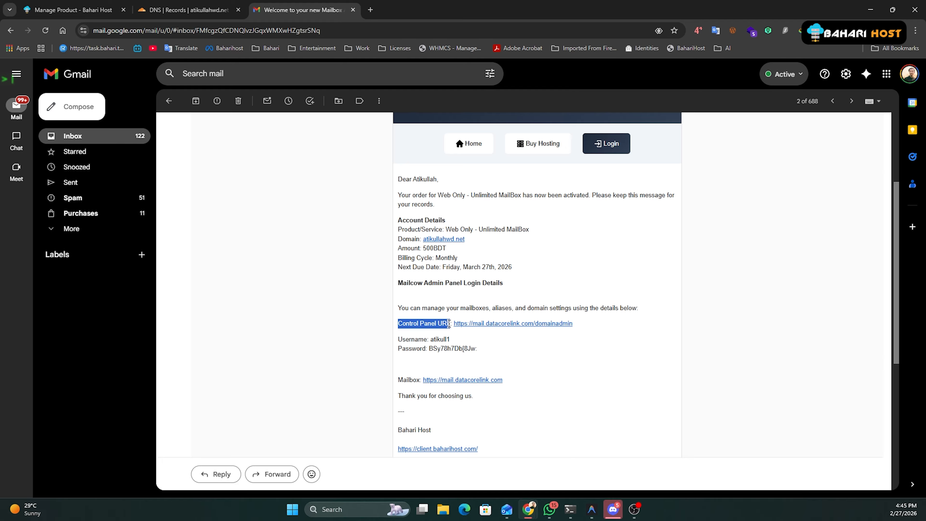
double_click(406, 378)
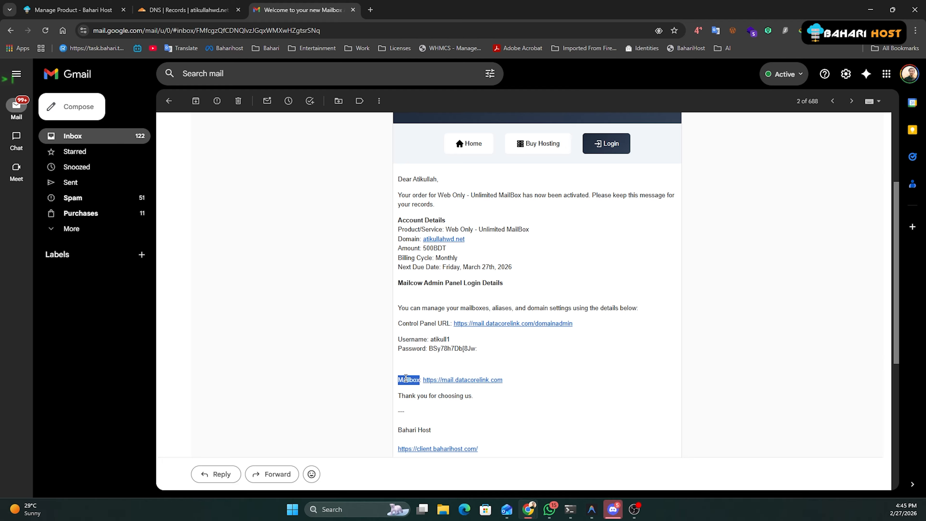
left_click(531, 342)
left_click_drag(465, 240, 424, 243)
left_click(529, 278)
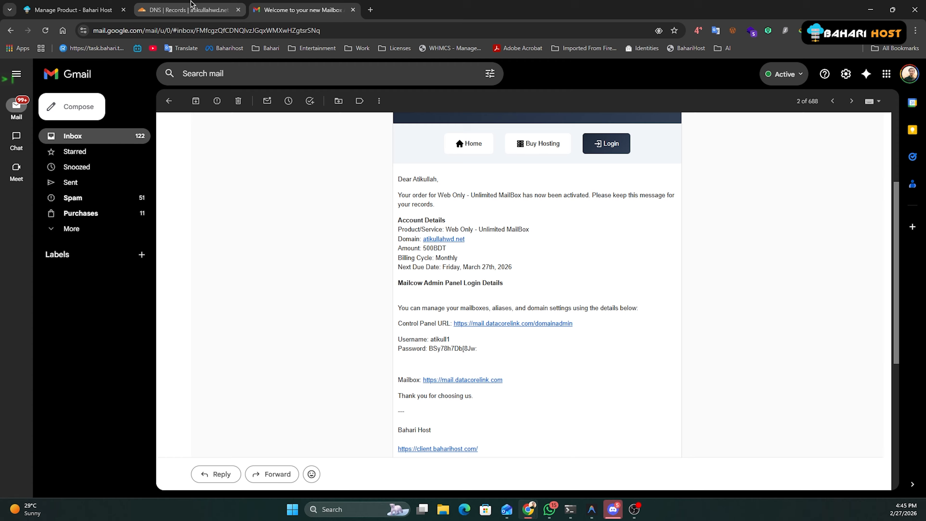
left_click(47, 5)
scroll(506, 339, "down", 6)
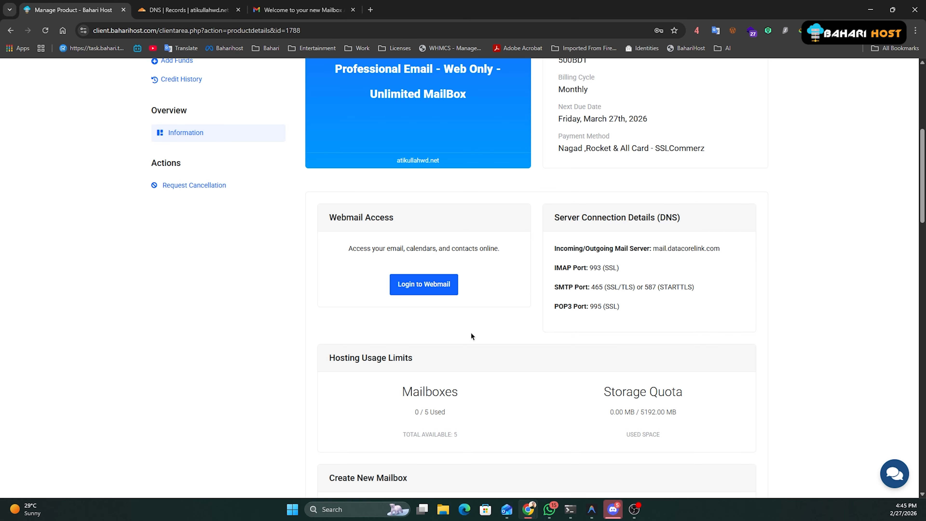
scroll(471, 336, "down", 4)
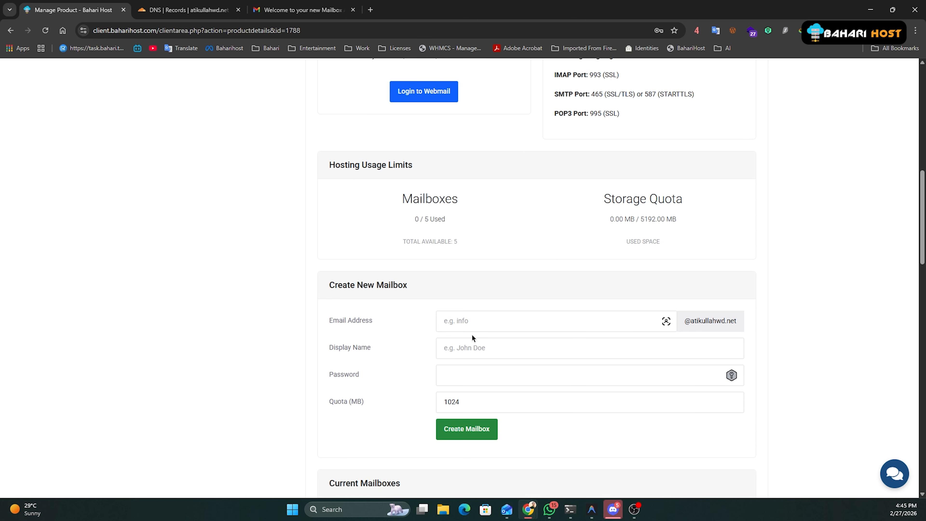
scroll(471, 338, "down", 1)
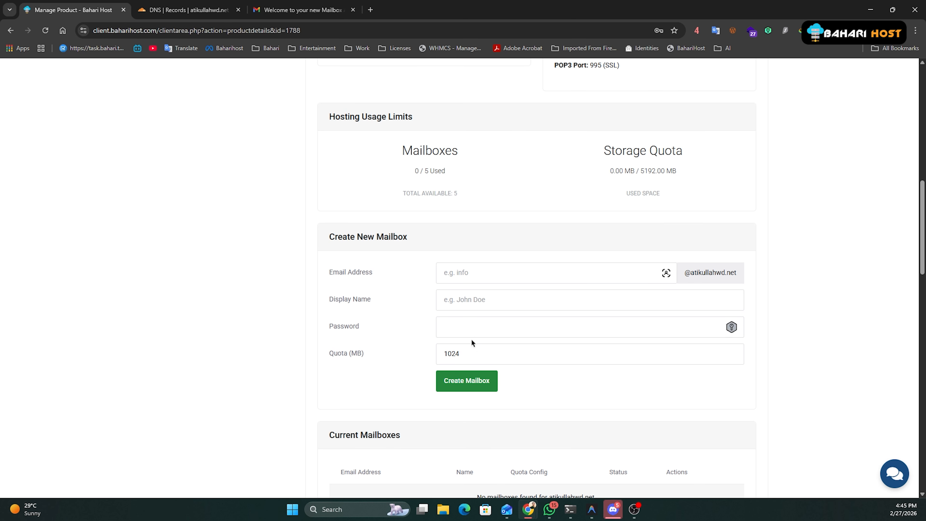
scroll(469, 290, "up", 3)
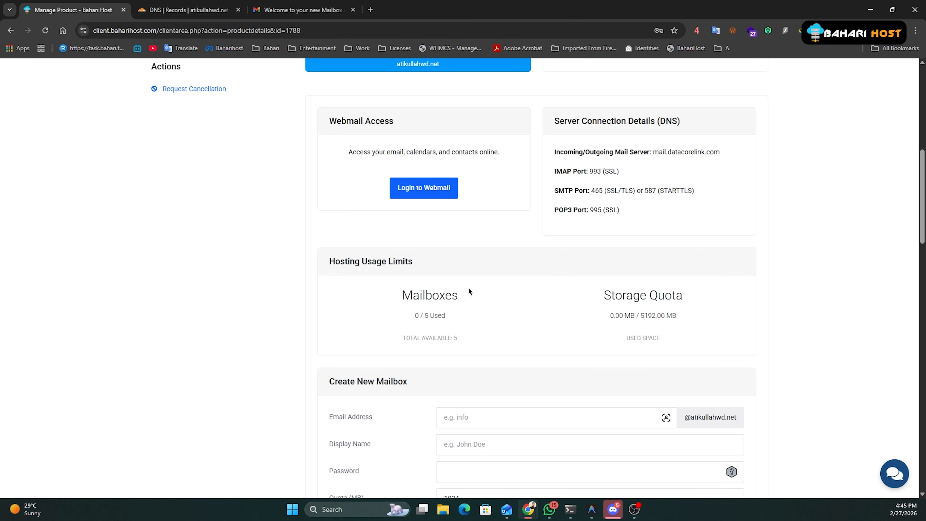
scroll(468, 290, "down", 3)
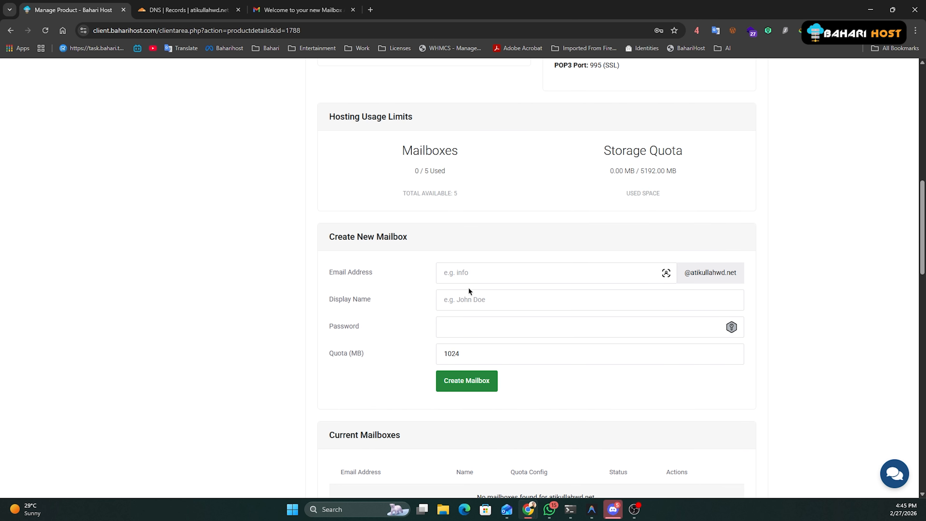
scroll(469, 291, "down", 4)
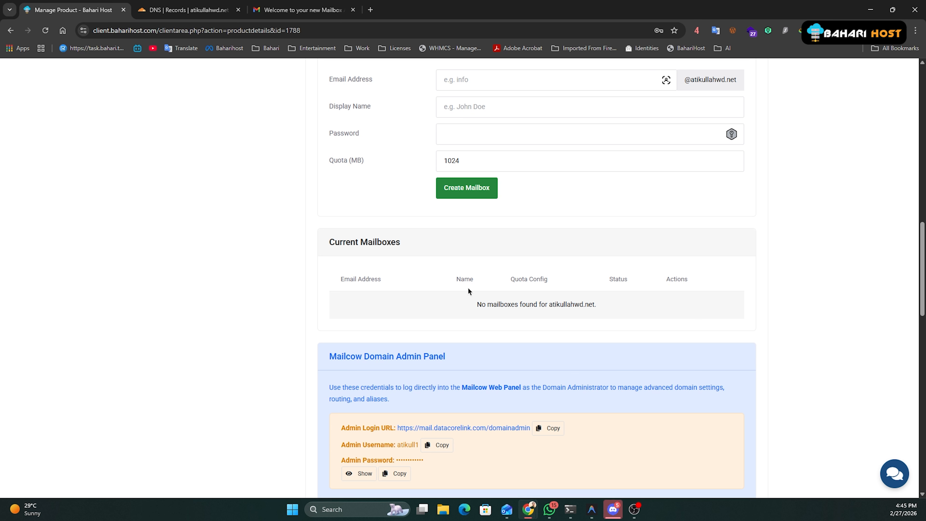
scroll(468, 290, "down", 7)
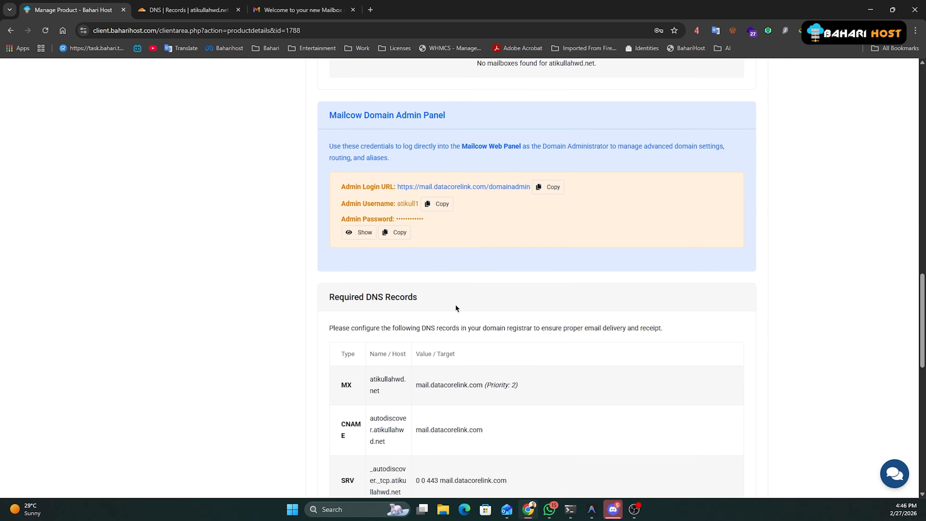
scroll(456, 307, "down", 4)
scroll(452, 308, "up", 2)
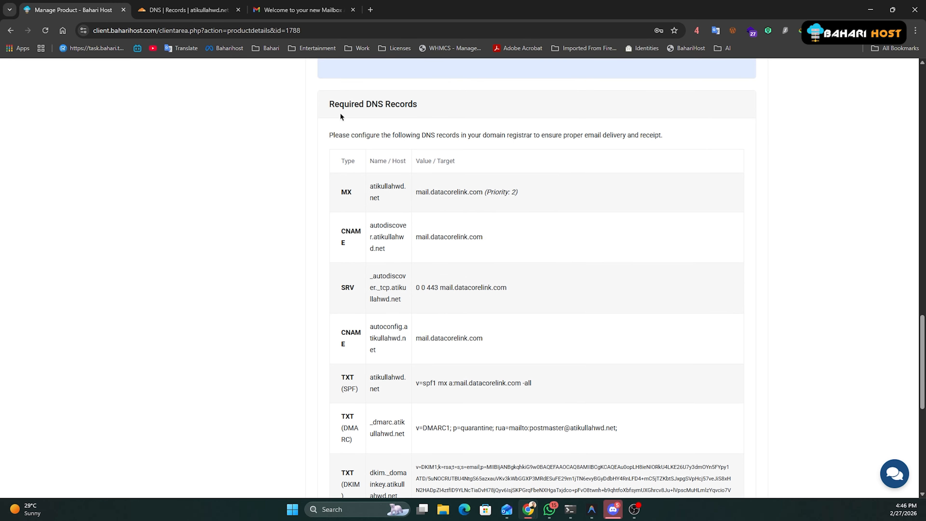
left_click_drag(329, 105, 418, 107)
scroll(426, 222, "down", 3)
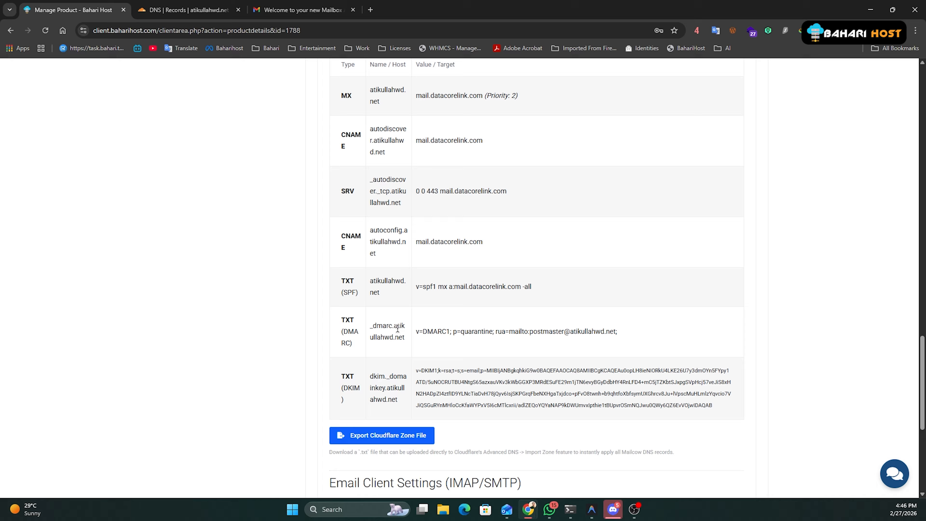
scroll(426, 222, "up", 2)
scroll(426, 221, "up", 1)
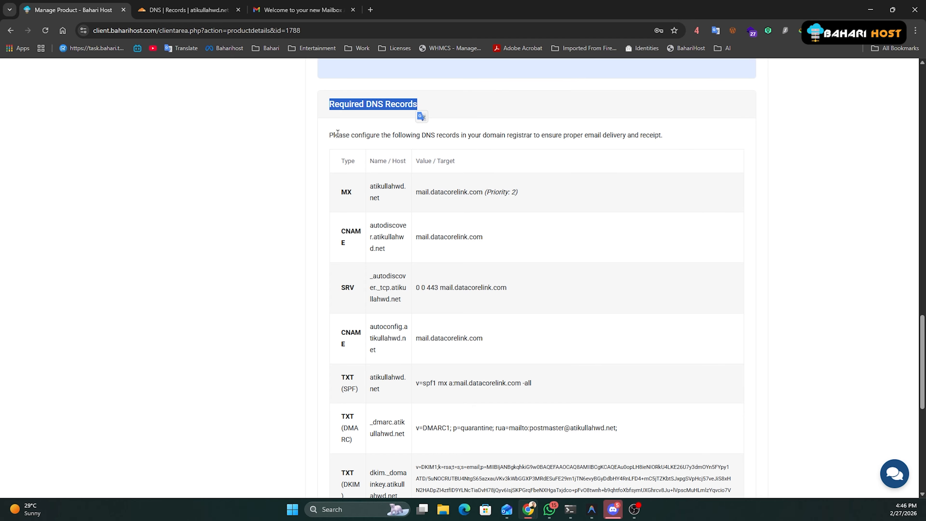
scroll(373, 247, "down", 4)
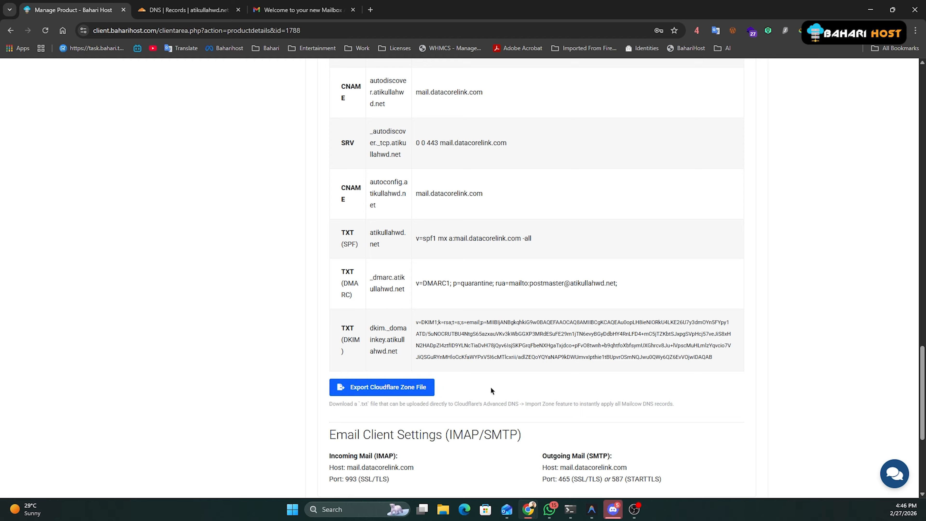
Download atikullahwd.net_cloudflare_dns.txt and switch to Cloudflare's DNS Records for atikullahwd.net.
left_click(389, 389)
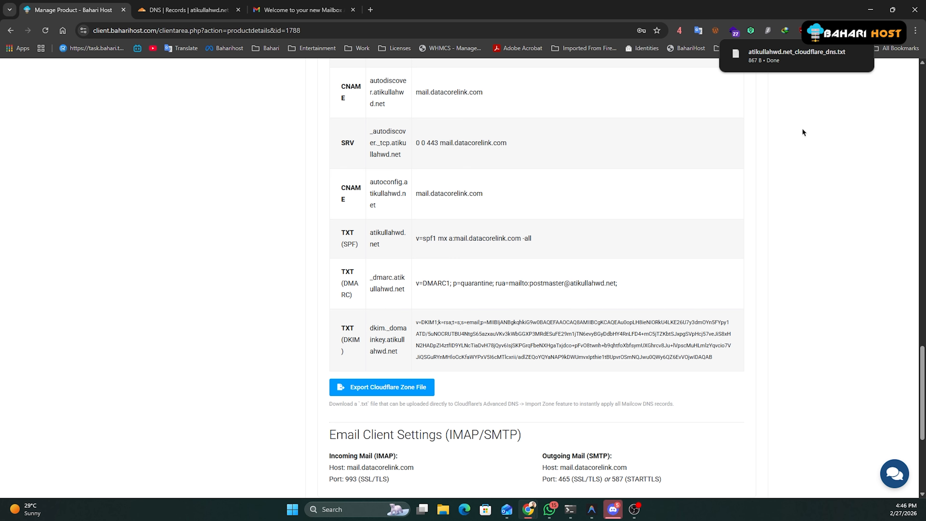
left_click(198, 5)
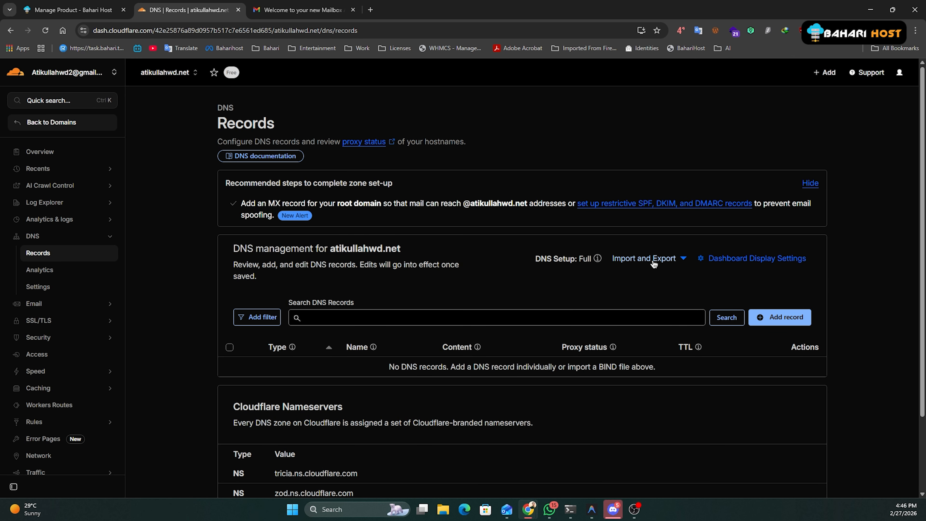
Import the downloaded zone file into Cloudflare DNS with proxying turned off.
left_click(666, 259)
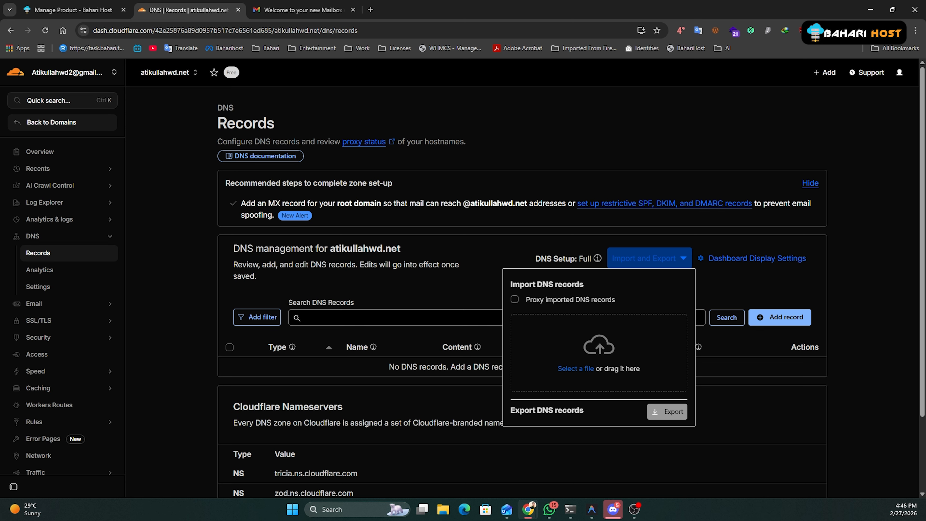
left_click(859, 30)
left_click_drag(794, 75, 595, 362)
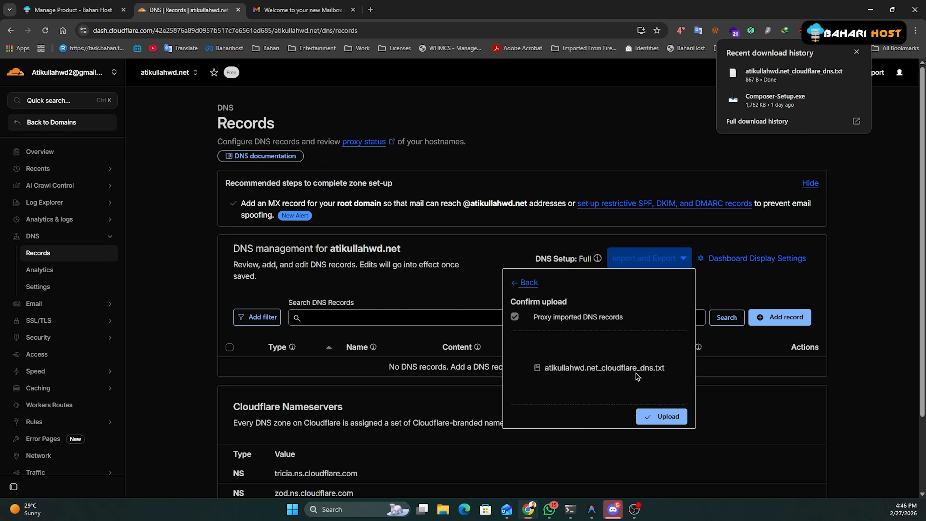
left_click(516, 318)
left_click(664, 420)
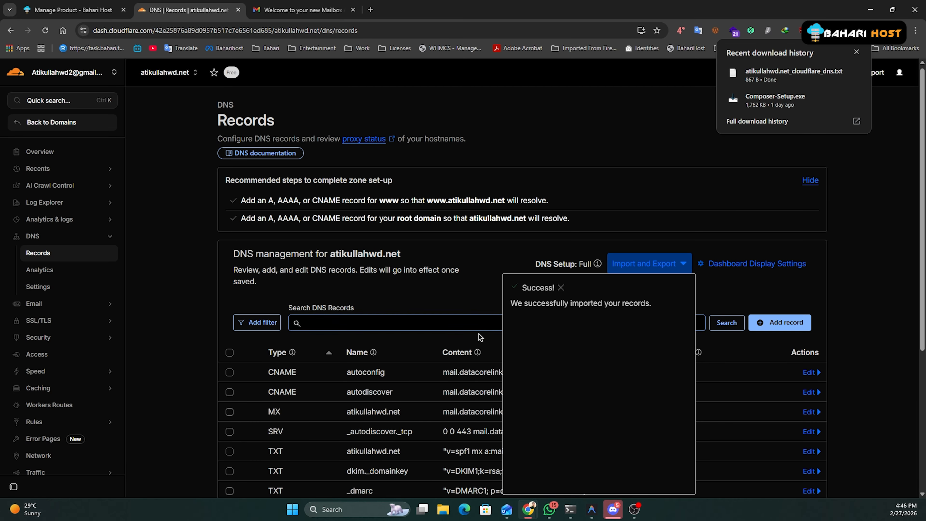
scroll(549, 255, "down", 3)
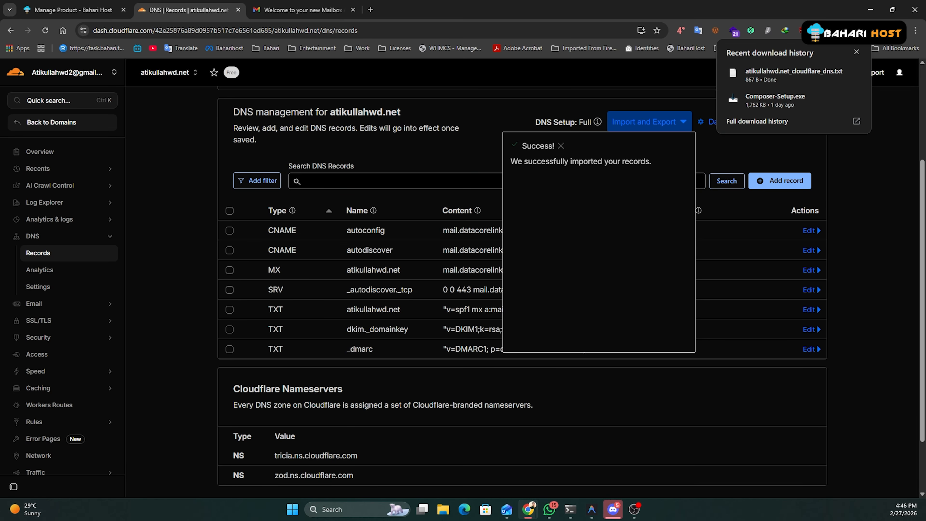
left_click(855, 52)
left_click(860, 231)
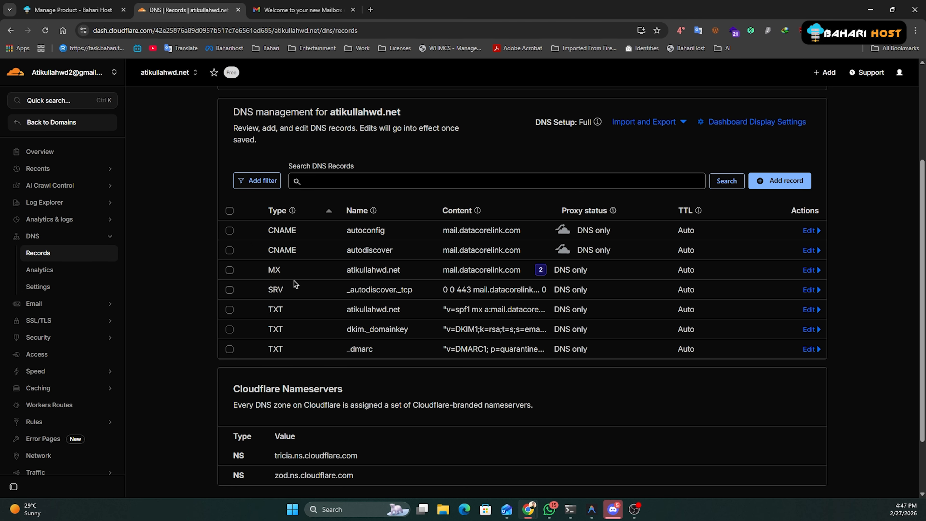
Return to the Bahari Host product page's Required DNS Records section.
left_click(89, 9)
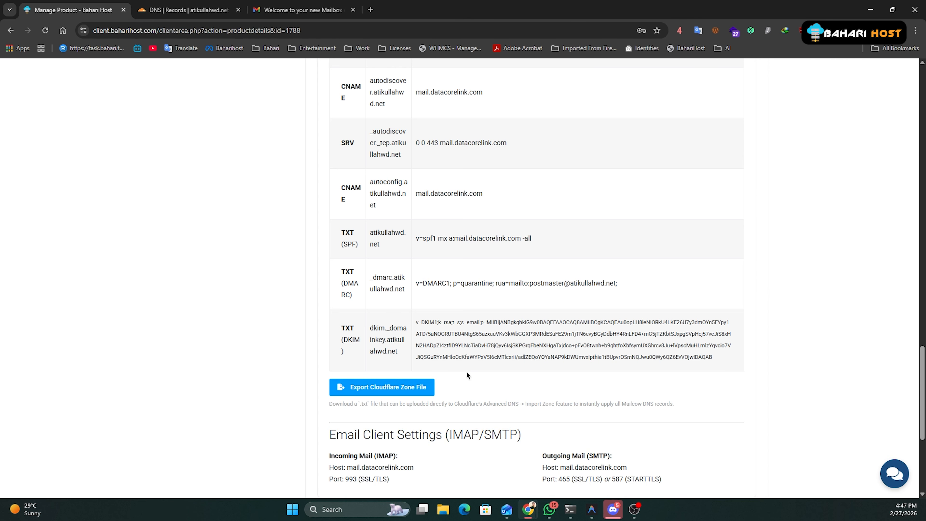
scroll(451, 350, "up", 8)
scroll(452, 350, "down", 5)
scroll(451, 350, "up", 5)
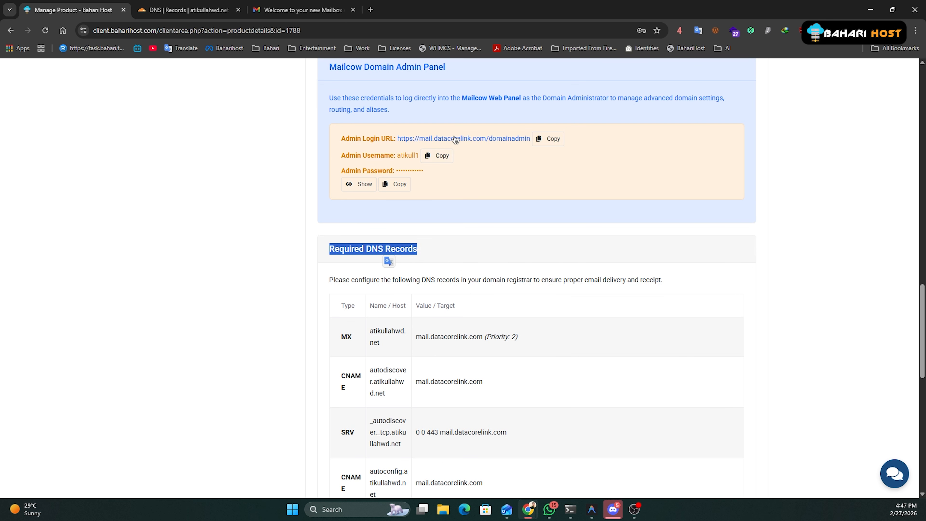
scroll(460, 175, "up", 3)
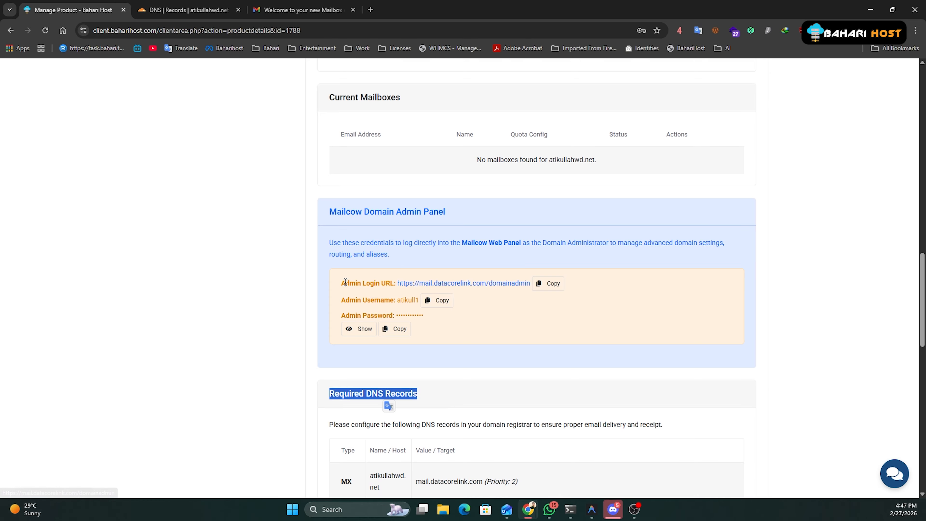
Open the Mailcow domain admin login page and paste in the copied admin username.
left_click_drag(343, 283, 395, 284)
left_click(456, 284)
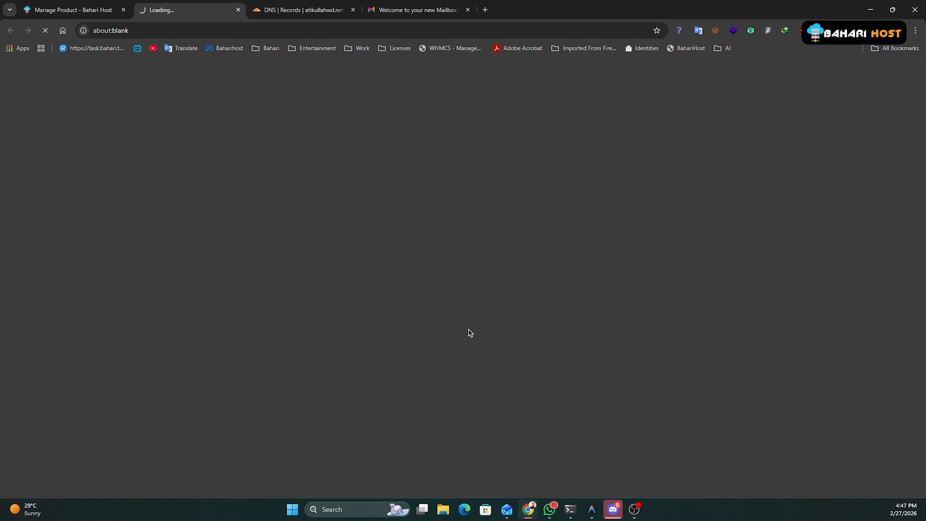
key("ctrl+shift+Tab")
left_click(424, 301)
key("Return")
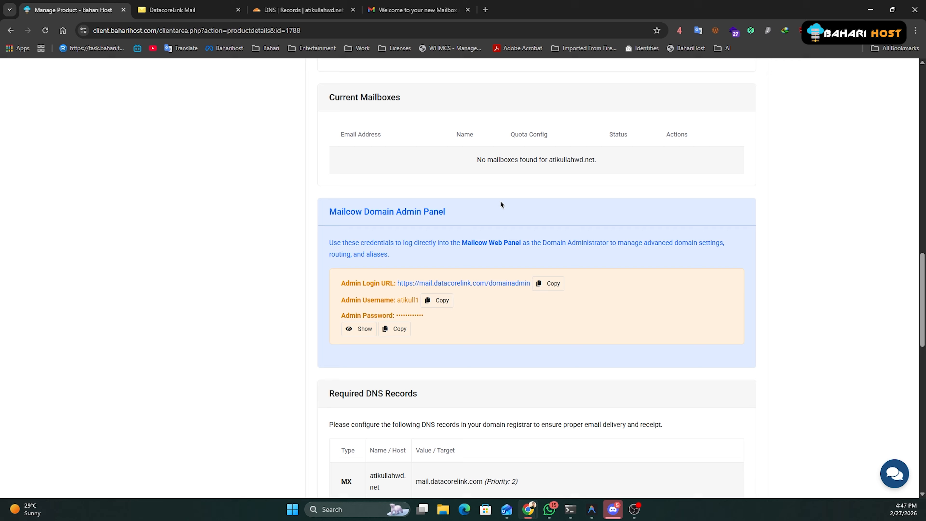
left_click(172, 10)
type("atikull1")
Copy the domain admin password and bring up clipboard history in the login password field.
left_click(61, 9)
left_click(396, 329)
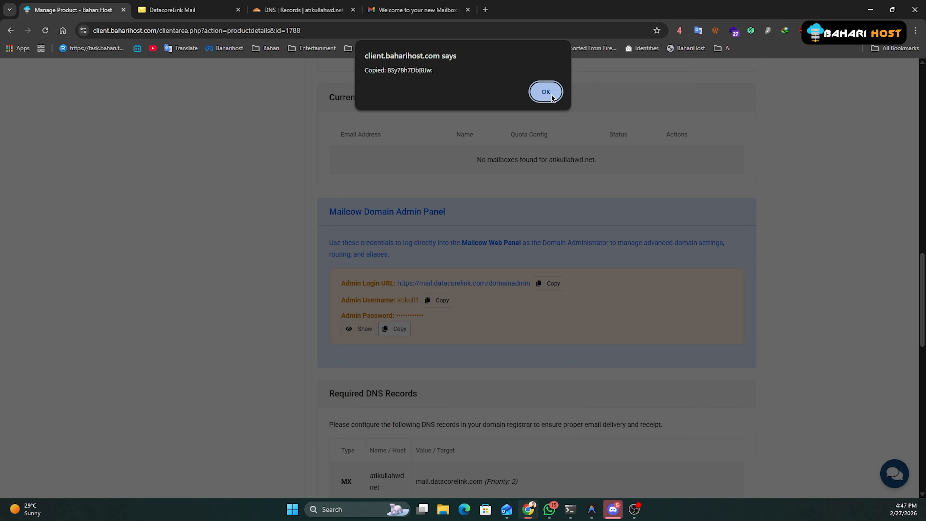
left_click(539, 91)
left_click(225, 11)
left_click(347, 247)
key("super+v")
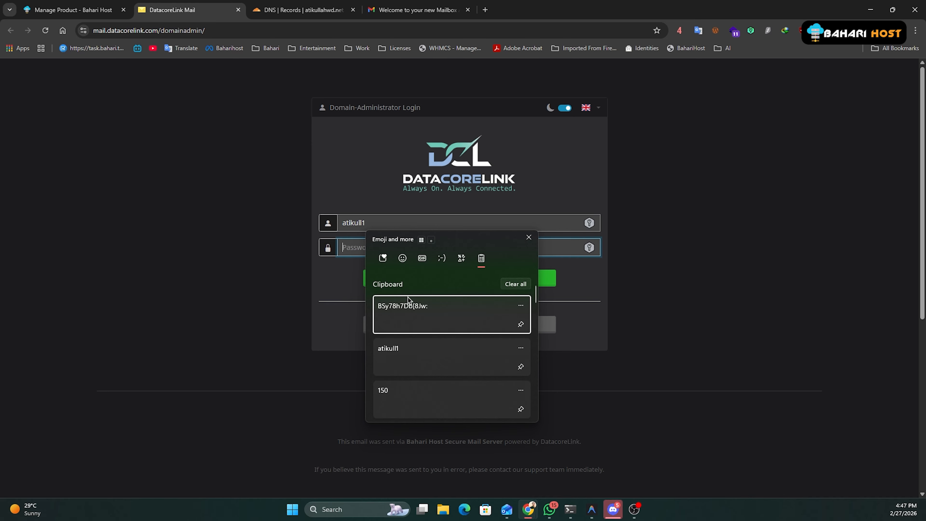
Log in to the Mailcow domain admin panel with the copied admin password, declining password saving.
left_click(394, 308)
left_click(404, 277)
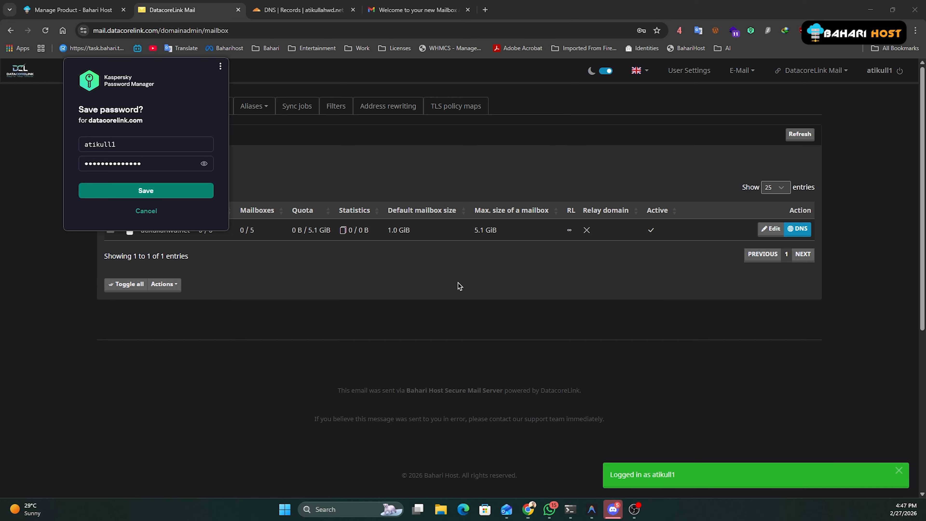
left_click(146, 211)
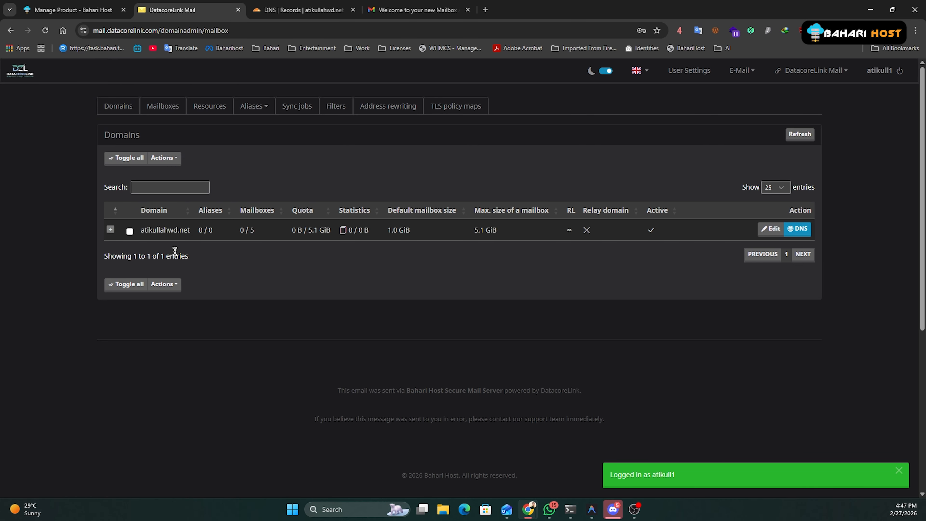
Check atikullahwd.net's DNS records for green checkmarks, then close the overview and return to Bahari Host.
left_click(799, 233)
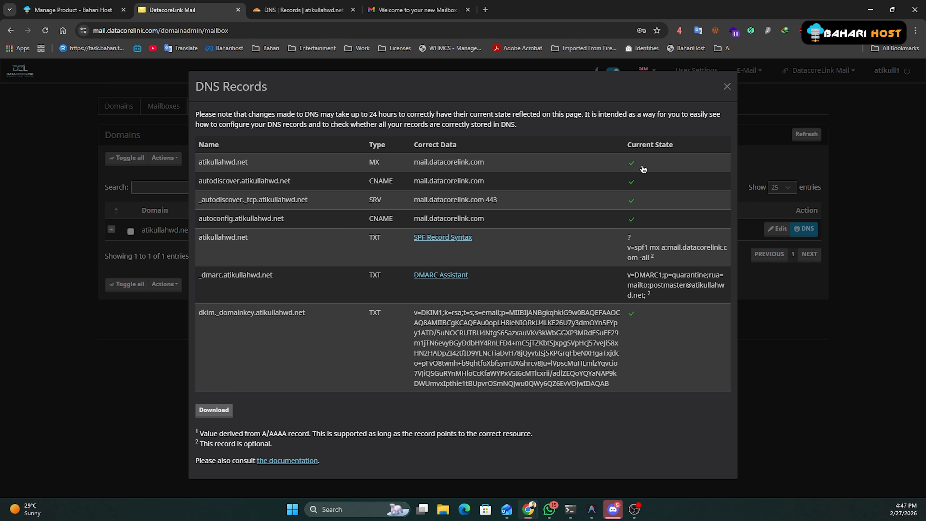
double_click(315, 177)
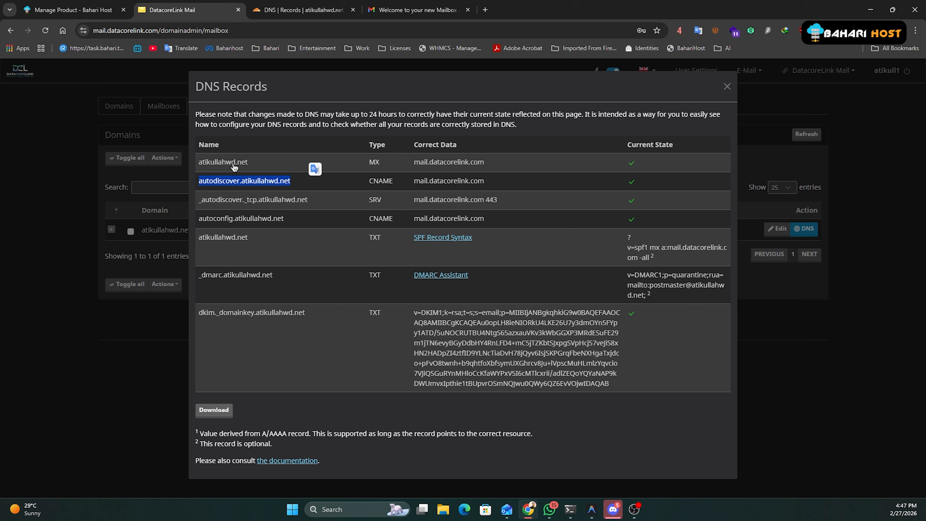
double_click(224, 162)
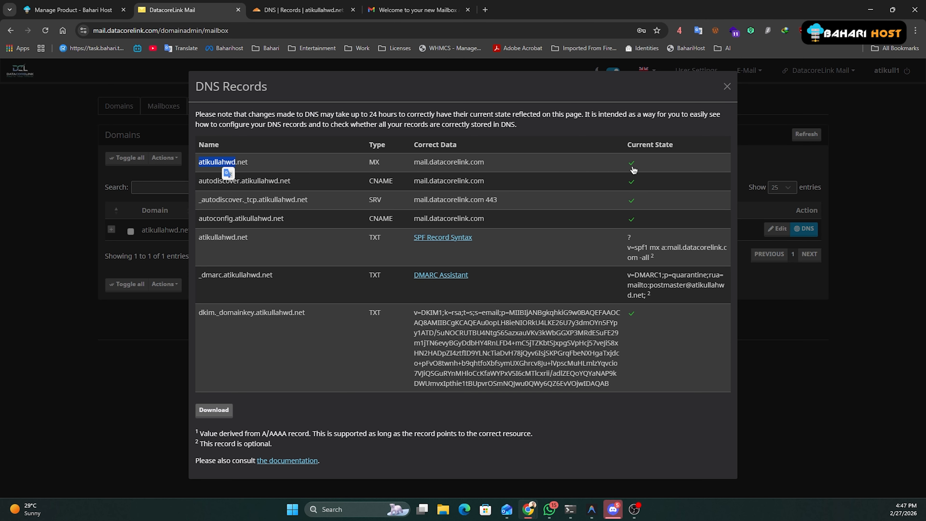
key("ctrl")
key("ctrl")
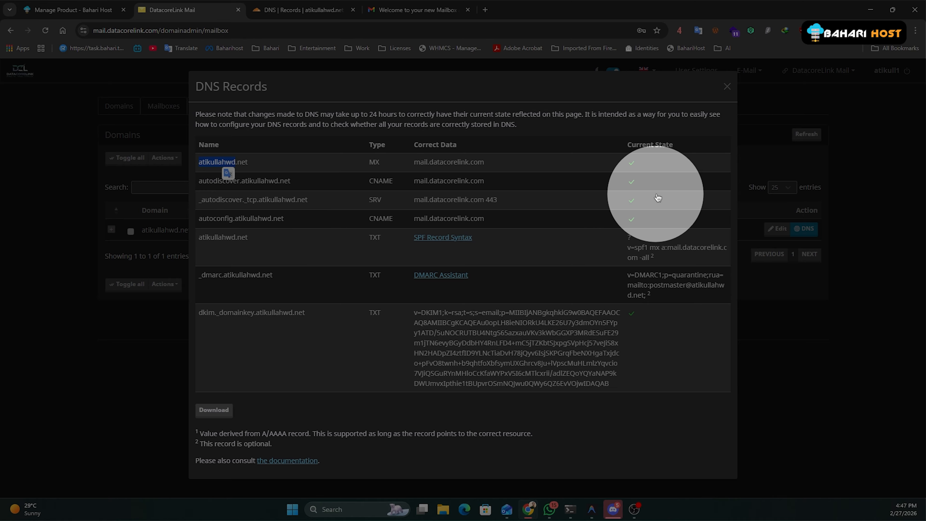
left_click(638, 325)
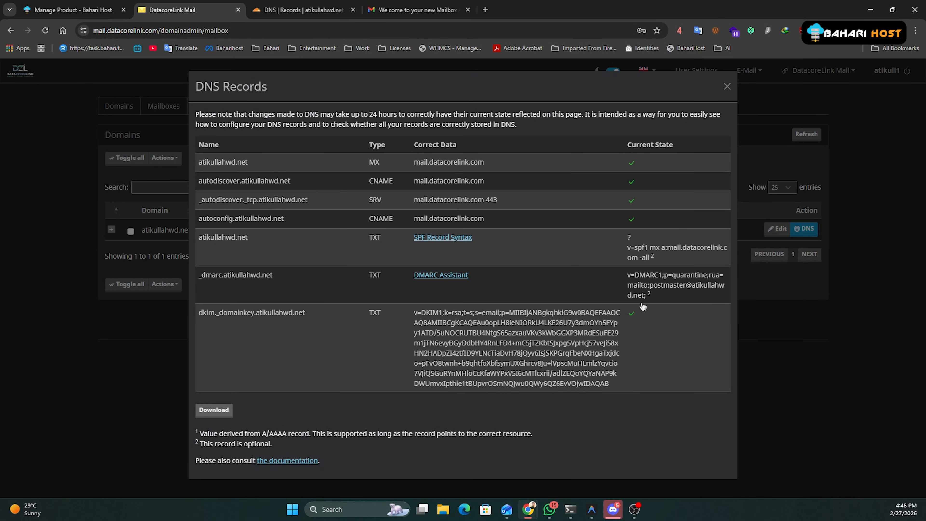
left_click(726, 86)
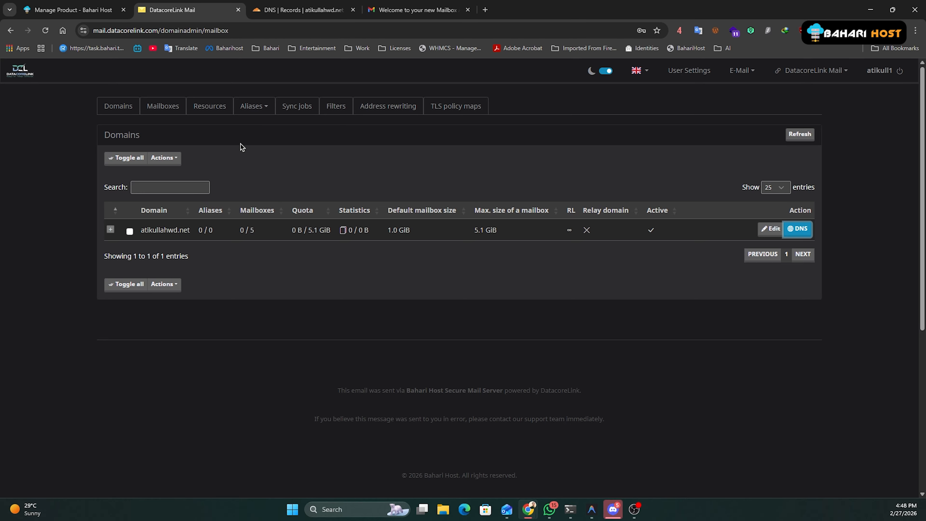
left_click(72, 10)
Go back to Bahari Host's product management page and locate the Create New Mailbox form.
scroll(316, 252, "up", 10)
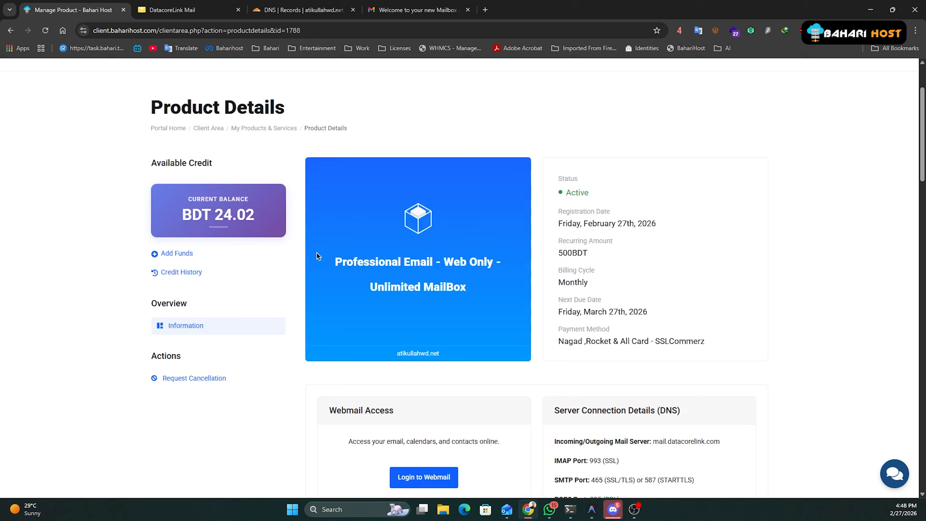
scroll(316, 252, "up", 3)
scroll(401, 272, "down", 9)
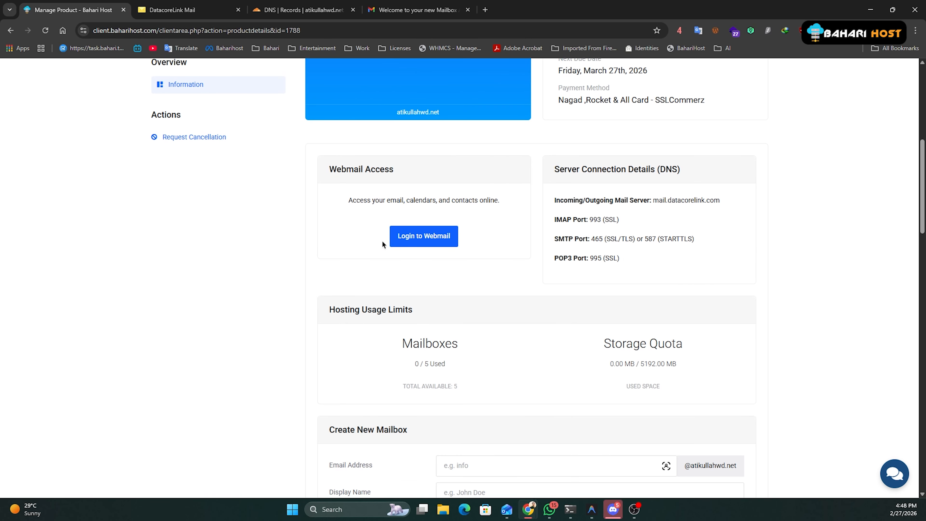
scroll(382, 244, "down", 6)
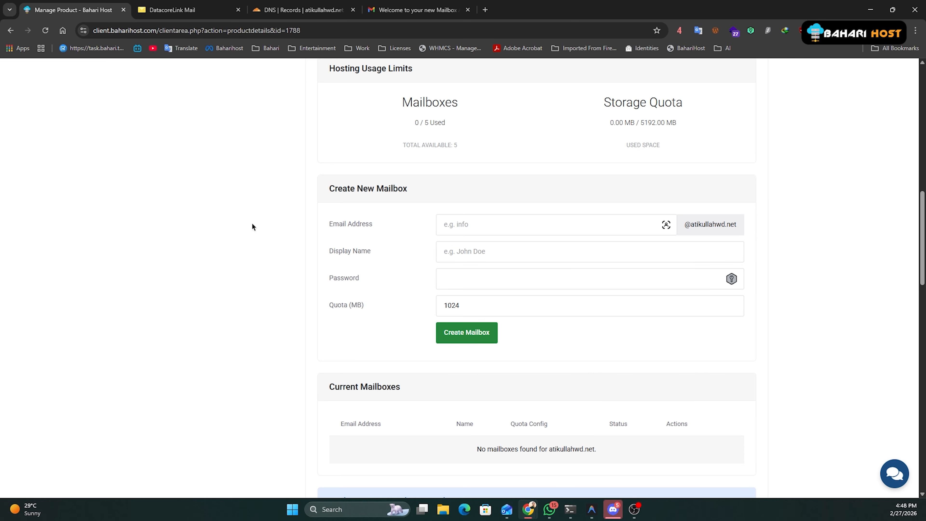
left_click(172, 10)
left_click(53, 8)
left_click(206, 8)
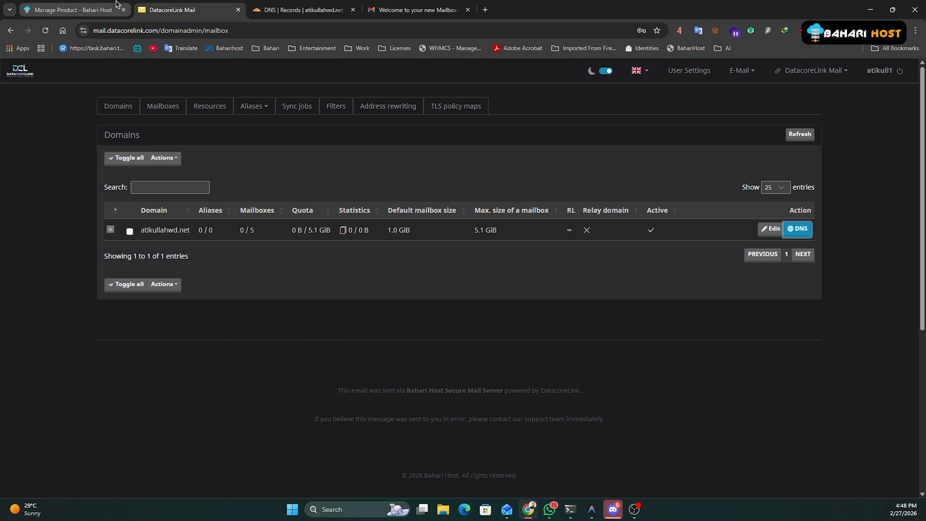
left_click(69, 10)
left_click(471, 219)
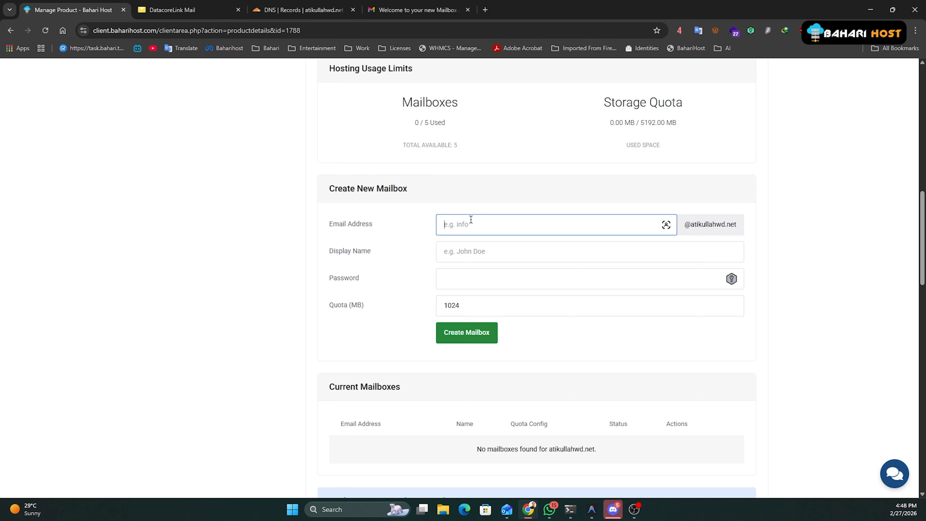
left_click_drag(476, 220, 392, 232)
left_click_drag(326, 225, 373, 225)
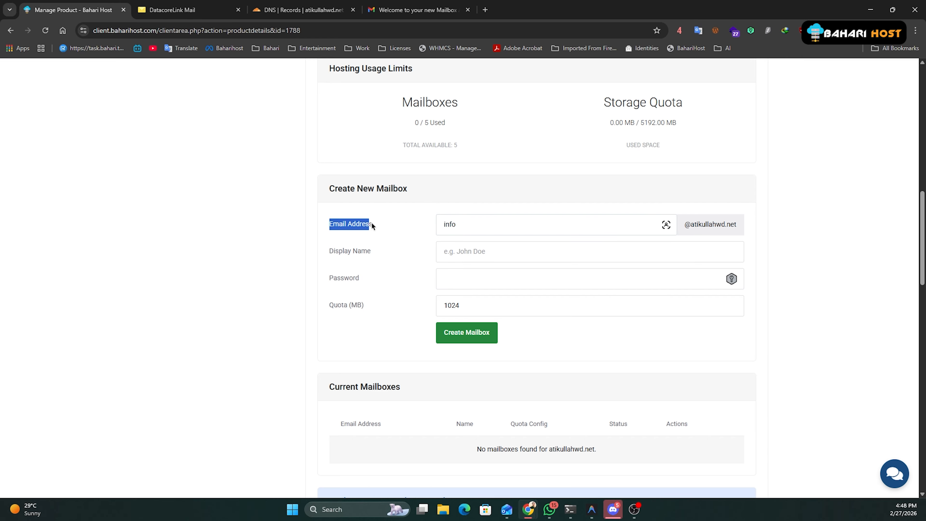
left_click_drag(468, 221, 440, 221)
left_click_drag(688, 225, 748, 233)
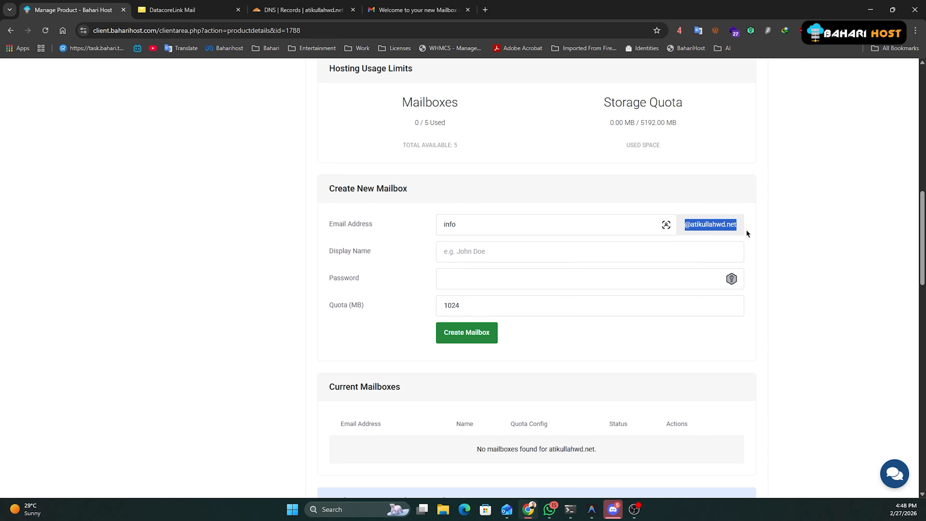
Fill in the mailbox's Display Name field.
left_click(516, 251)
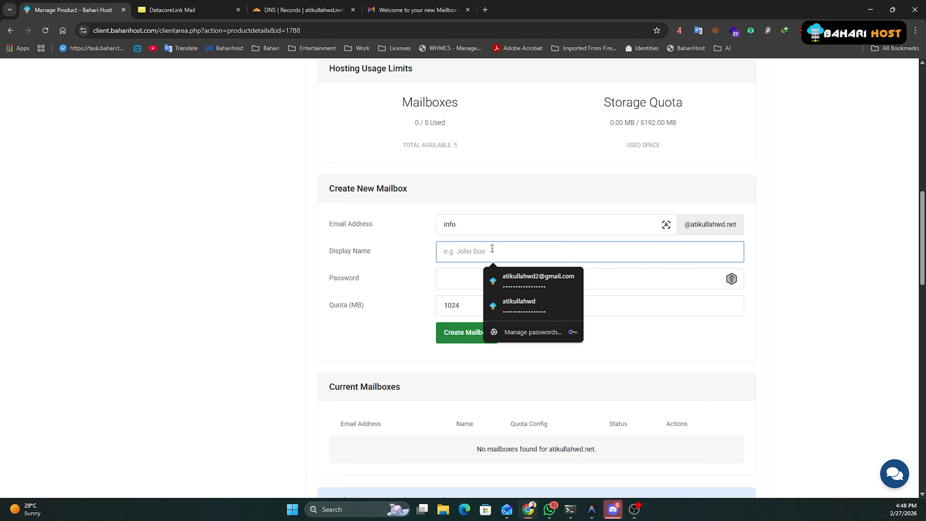
type("Atikullah WD Info")
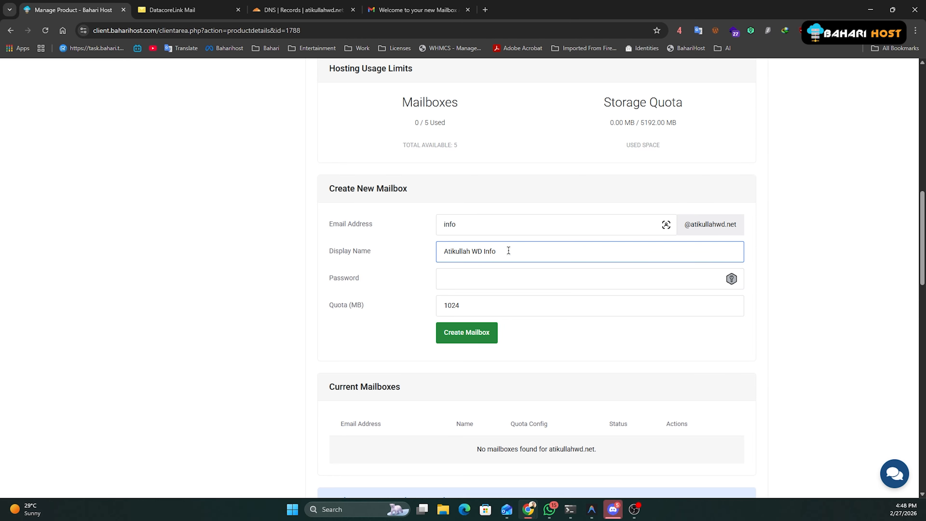
left_click_drag(507, 251, 412, 256)
left_click(434, 10)
left_click(168, 100)
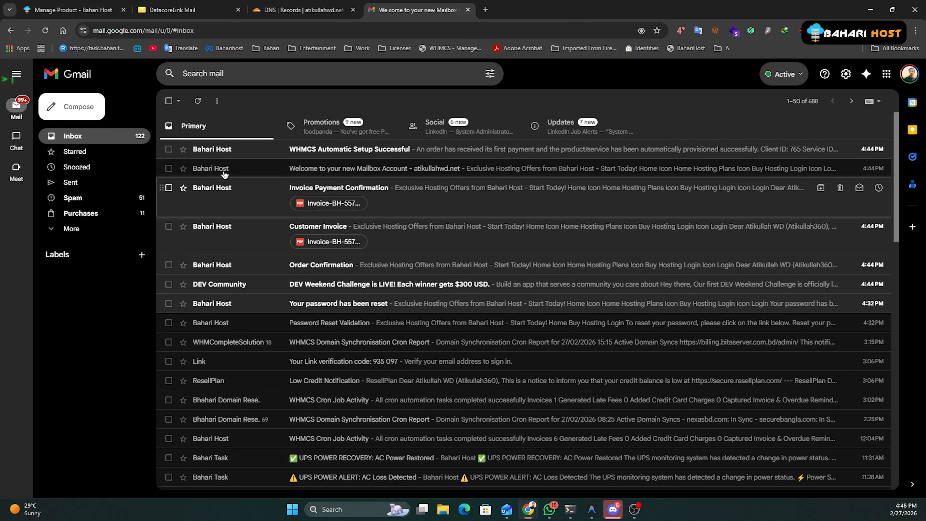
left_click(57, 4)
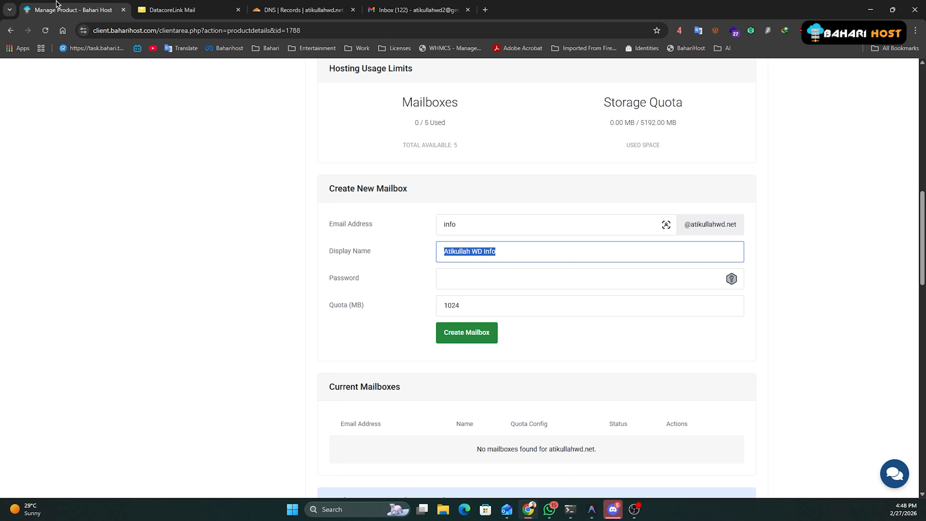
left_click_drag(499, 255, 360, 259)
Enter the mailbox password and keep the quota at 1024 MB.
left_click(468, 280)
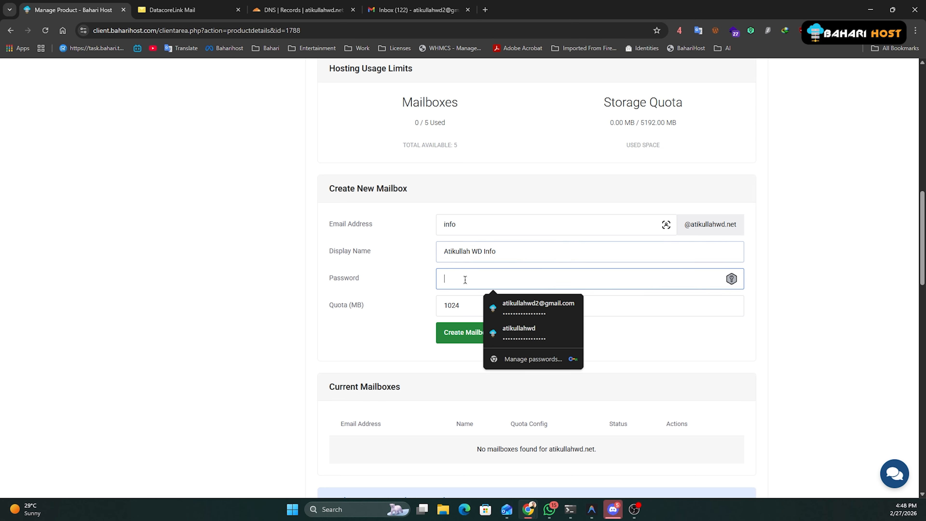
type("••••••")
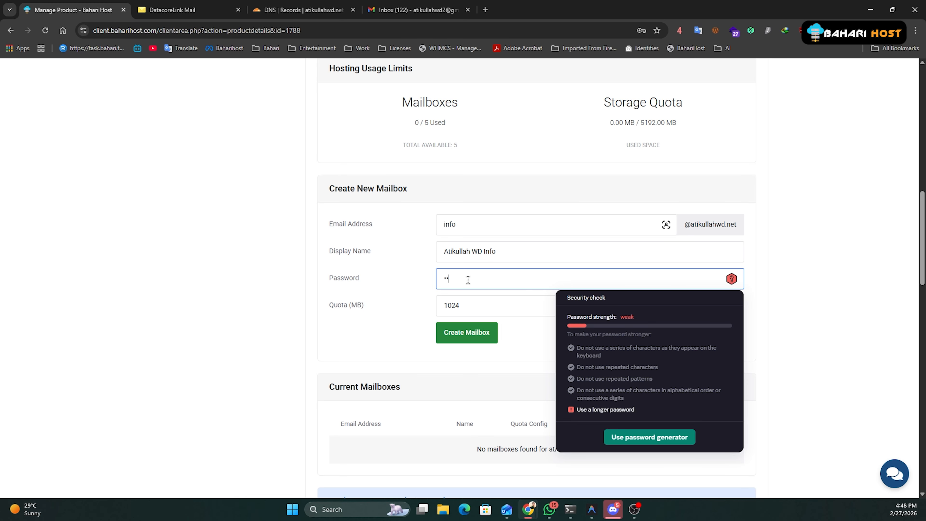
type("•••")
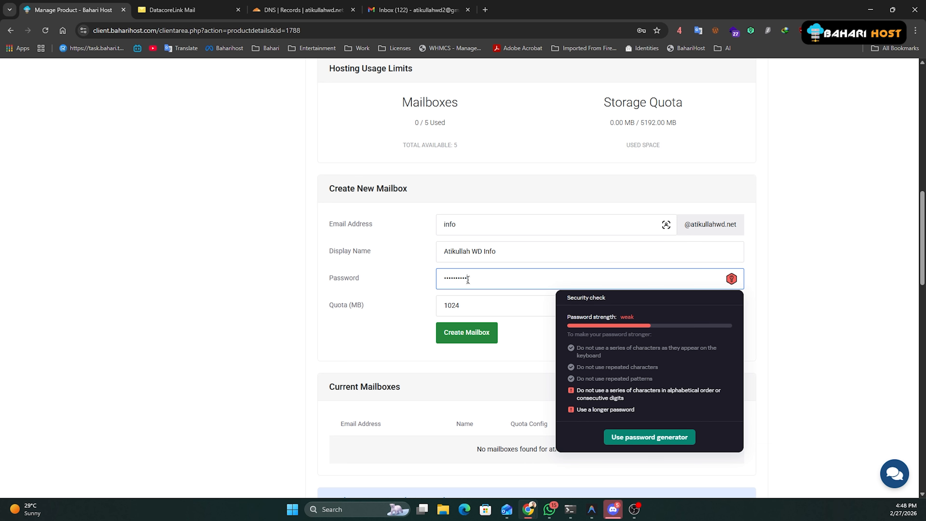
left_click(490, 309)
scroll(492, 257, "up", 4)
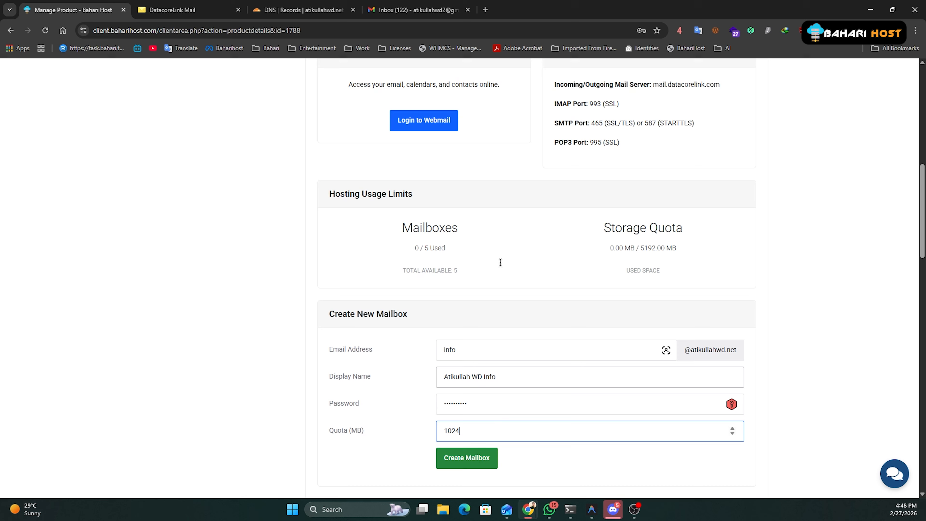
left_click_drag(638, 269, 693, 274)
left_click(625, 265)
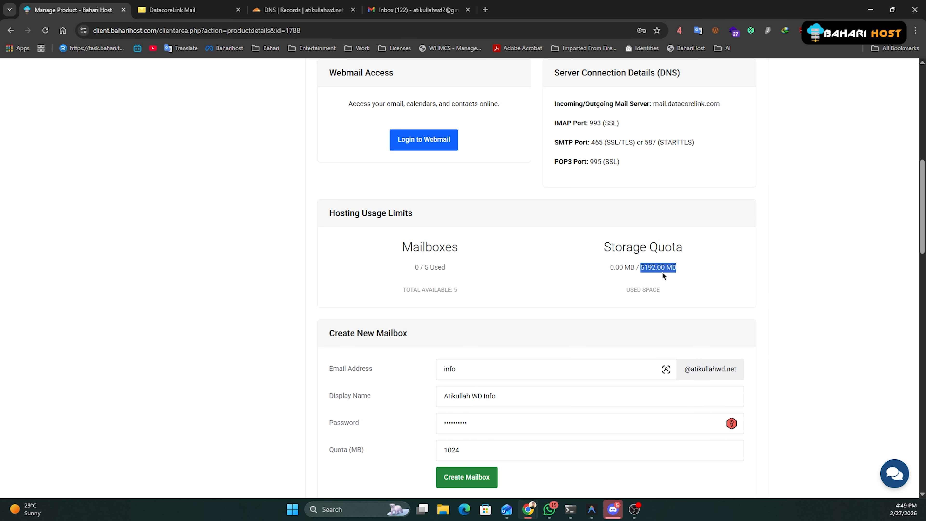
scroll(662, 272, "down", 4)
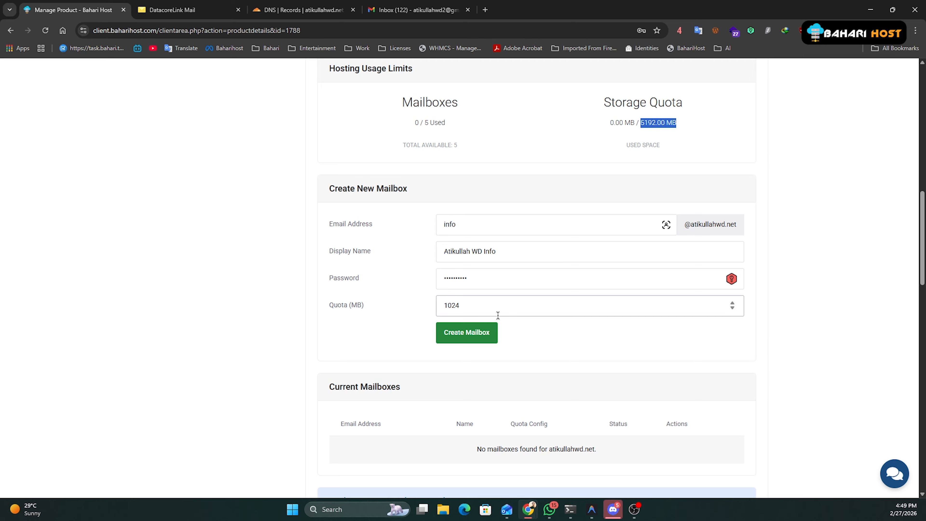
left_click(408, 256)
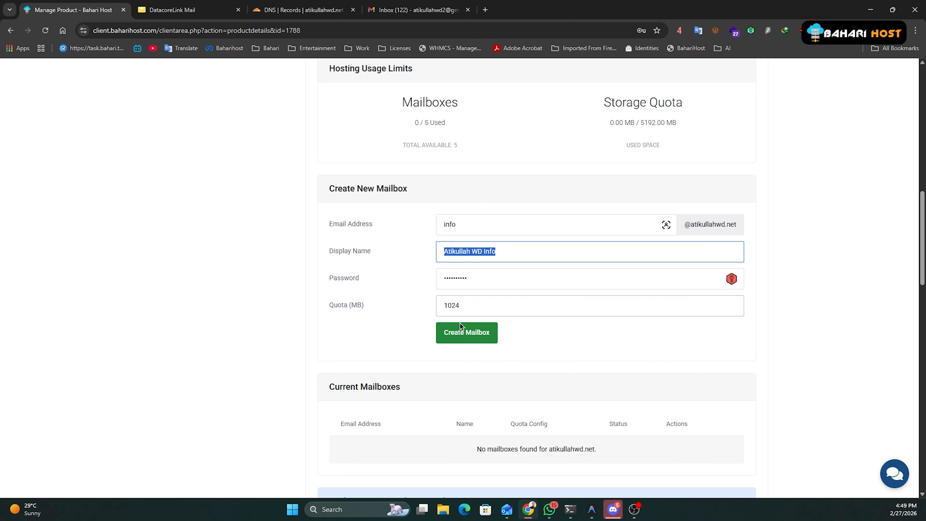
left_click(368, 308)
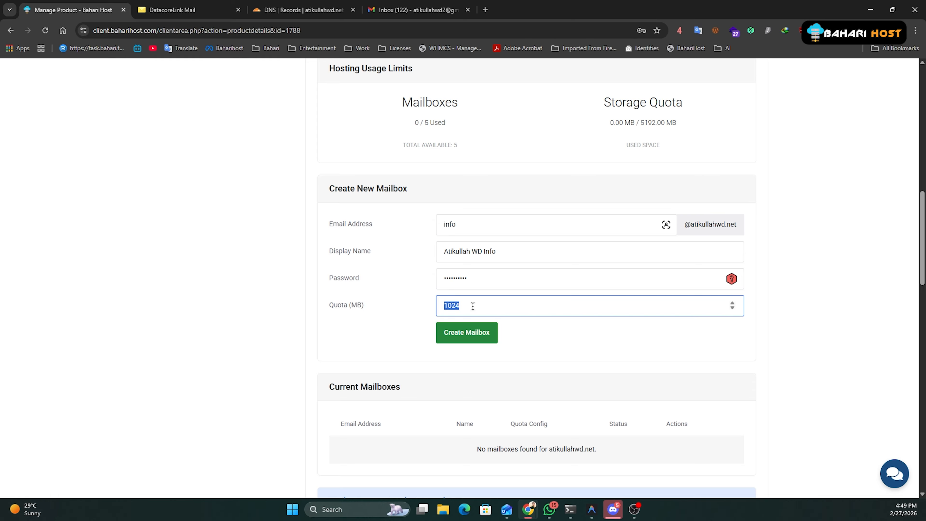
key("shift+Tab")
key("shift+Tab")
key("shift+Tab")
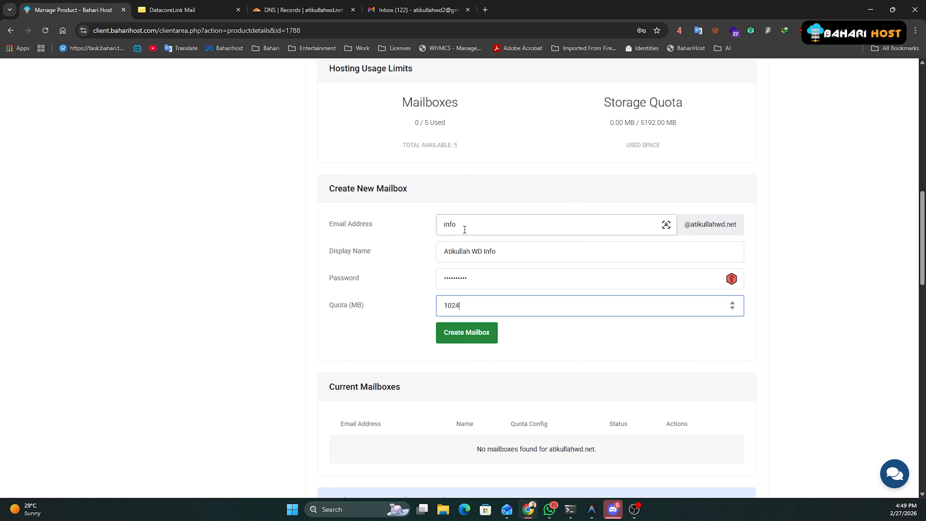
key("Tab")
key("Tab")
key("Tab")
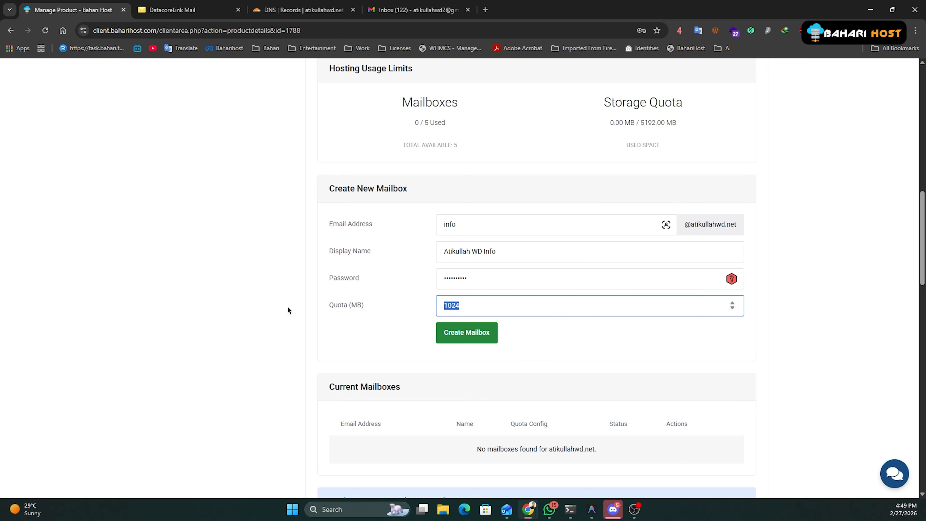
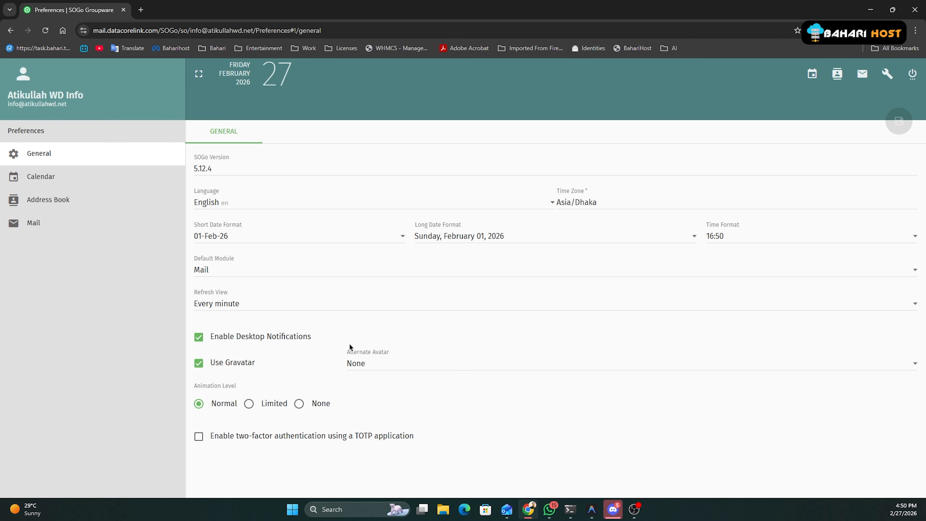
Choose Ident Icon for Alternate Avatar, save the preferences, and go back to Mail.
left_click(363, 367)
left_click(357, 385)
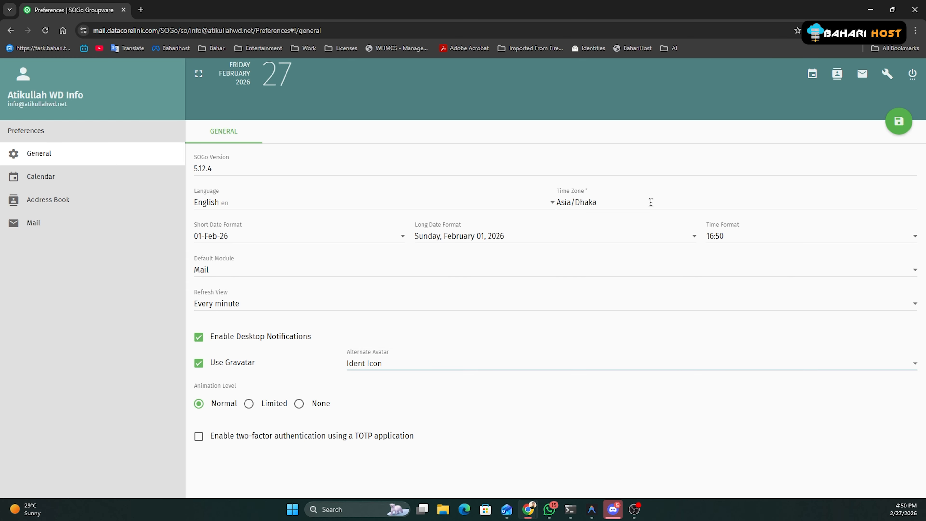
left_click(892, 126)
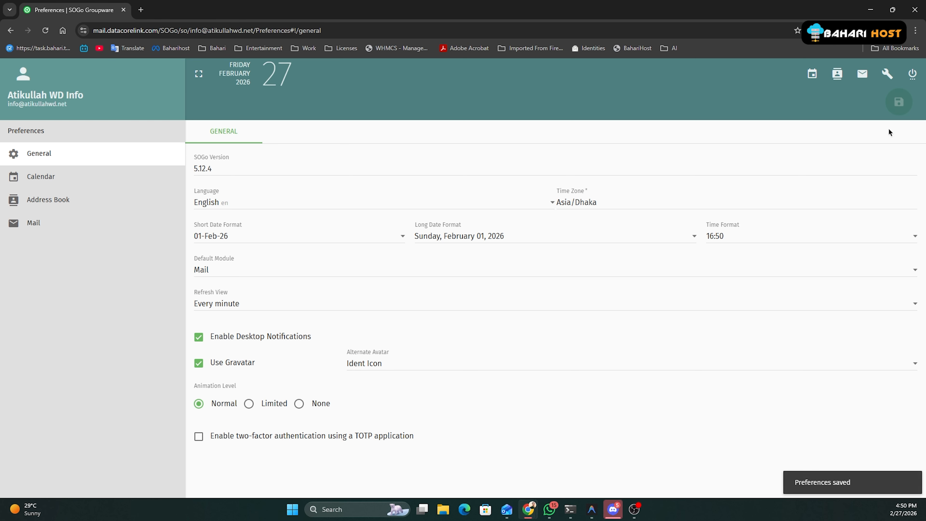
left_click(862, 75)
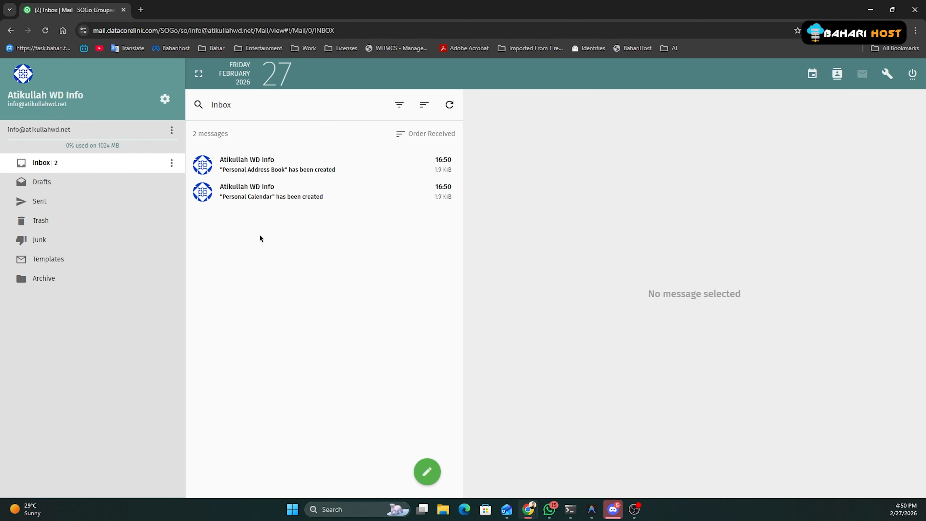
Load mail-tester.com in a new private browsing tab.
left_click(139, 6)
left_click(166, 45)
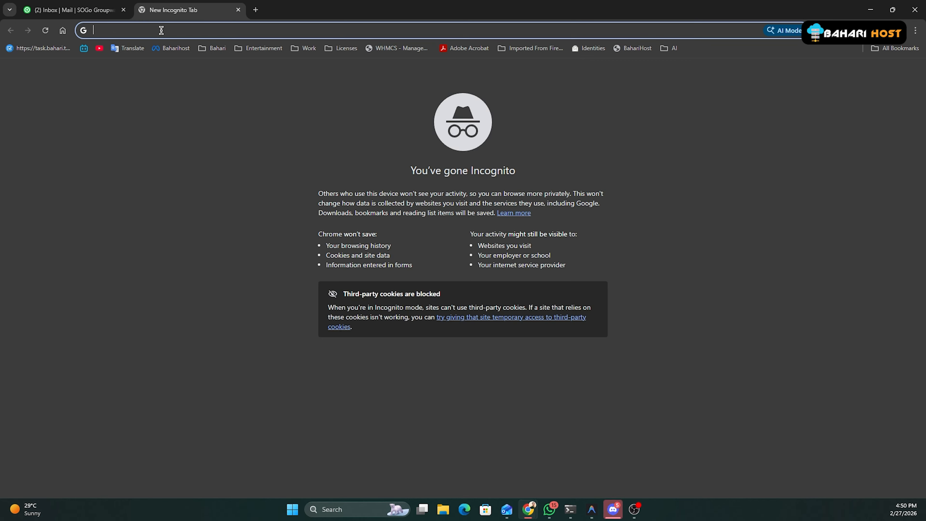
type("mail0p")
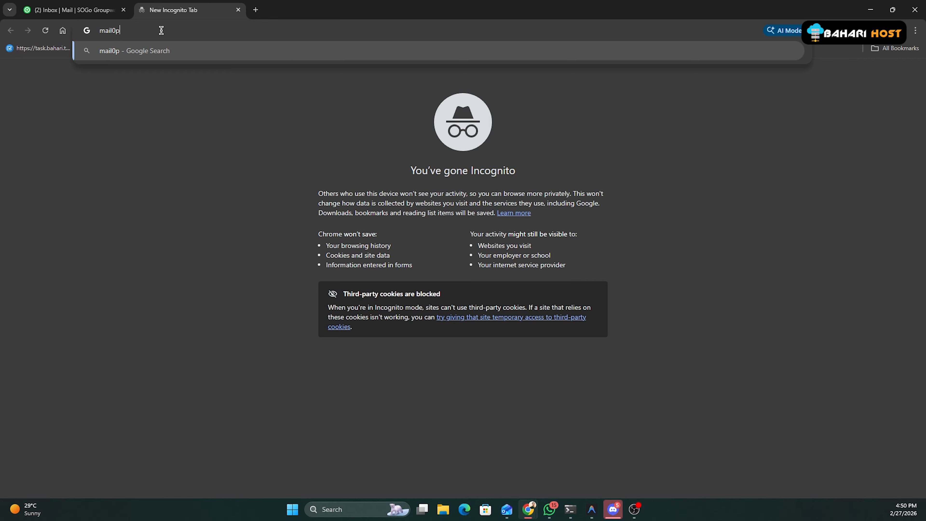
key("BackSpace")
key("BackSpace")
type("-tester.com")
key("Return")
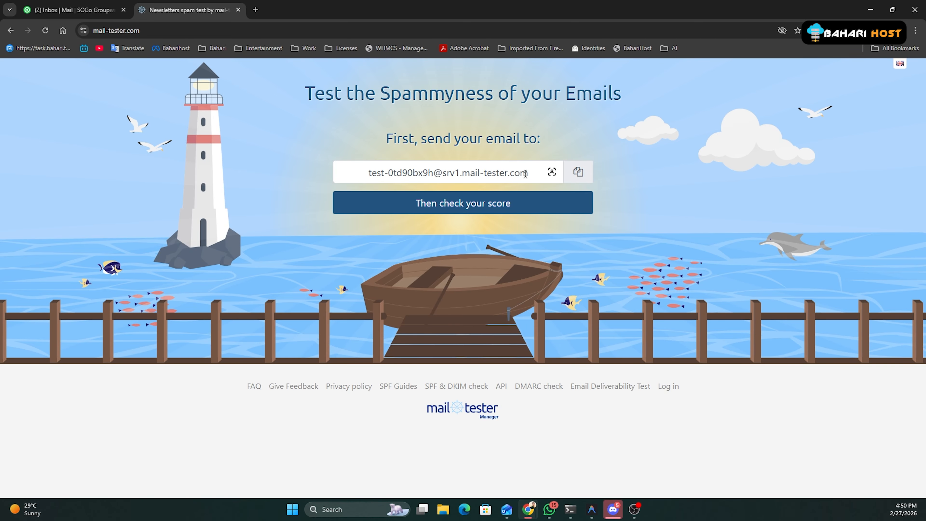
Copy the generated test address and return to the webmail tab.
left_click_drag(529, 175, 527, 203)
left_click(533, 178)
key("ctrl+c")
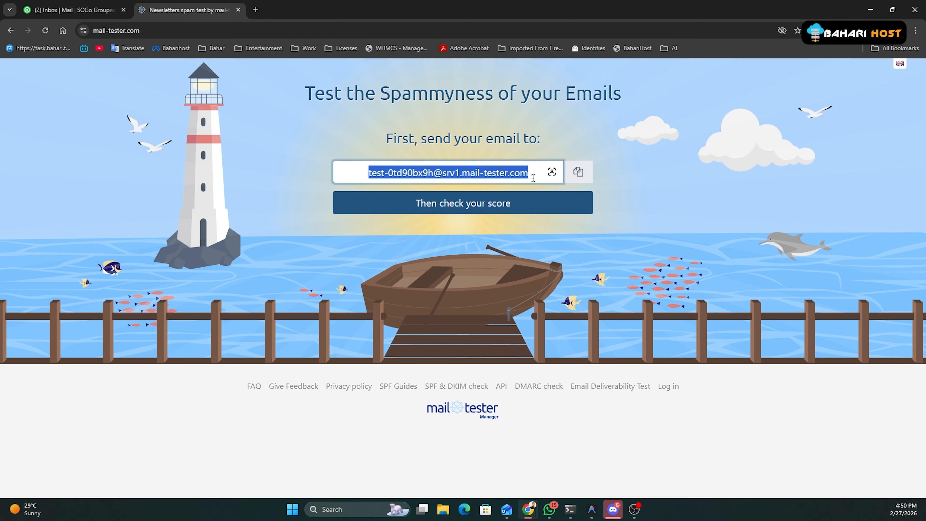
left_click(73, 10)
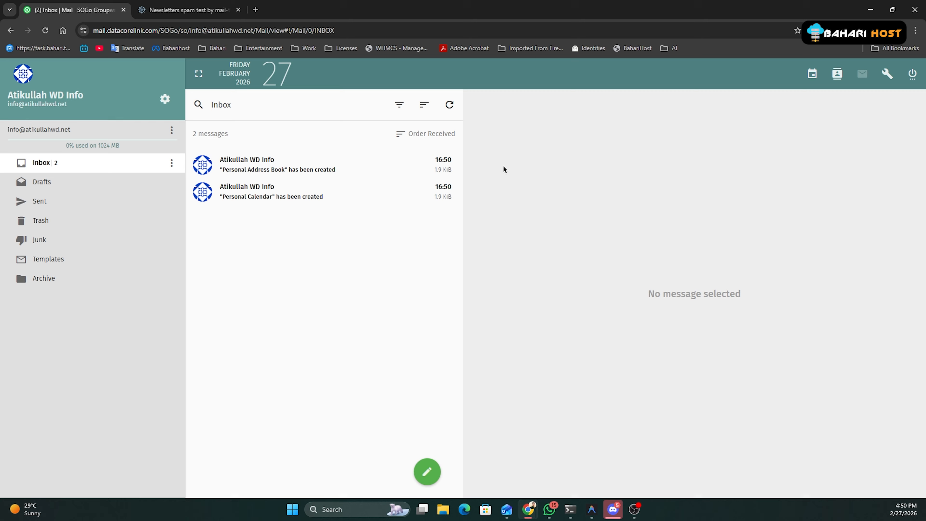
Compose a new email to the pasted test address with subject 'A simple email testing'.
left_click(426, 471)
key("ctrl+v")
left_click(247, 215)
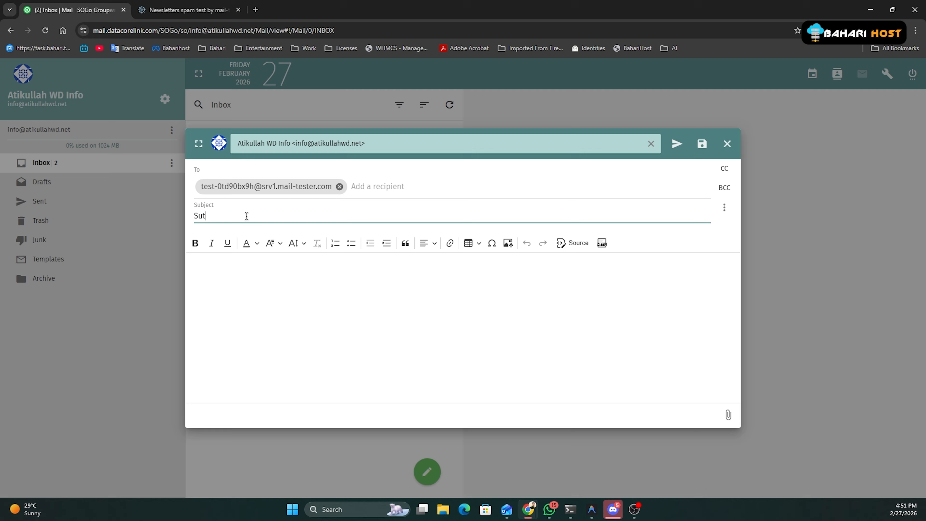
key("BackSpace")
key("BackSpace")
key("BackSpace")
type("A simple email testing")
key("Tab")
key("Tab")
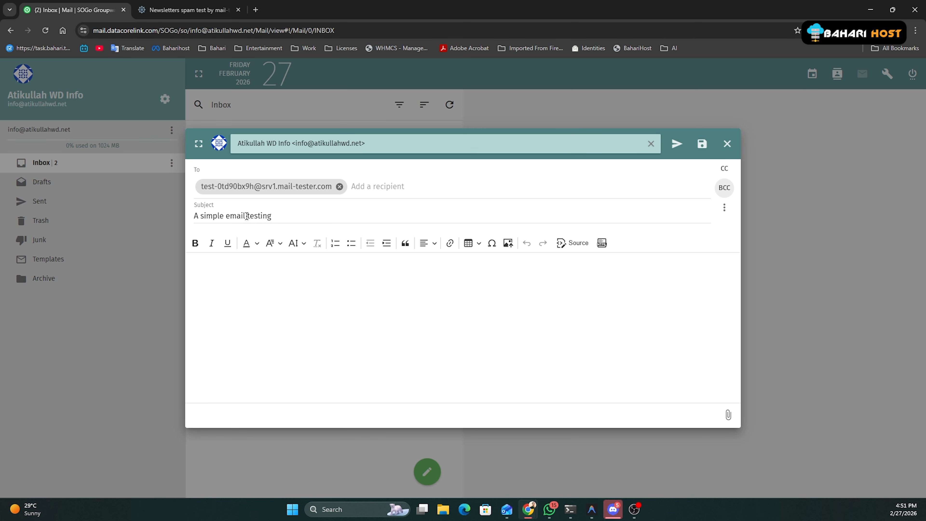
Write 'Email test' as the message body and send it.
key("Tab")
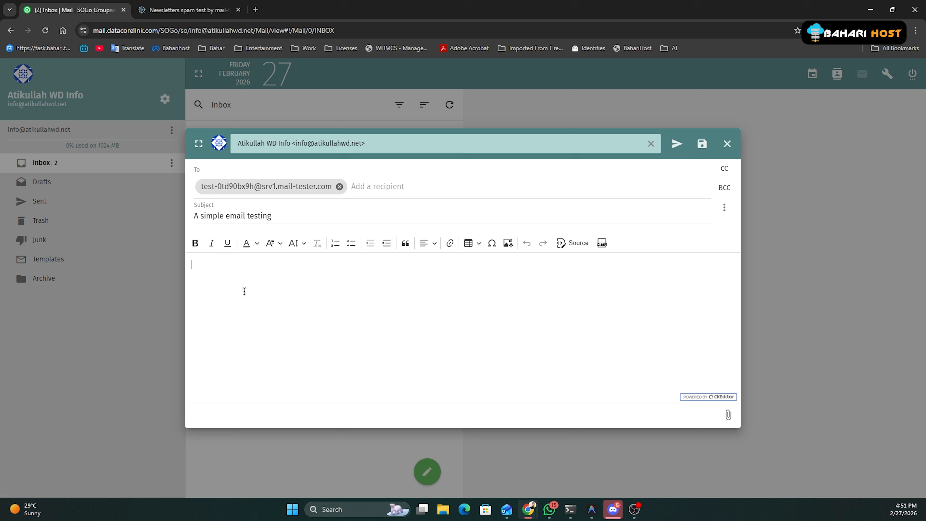
type("A email test")
left_click_drag(196, 266, 184, 266)
key("Delete")
key("Delete")
key("Delete")
type("Email test")
left_click(675, 144)
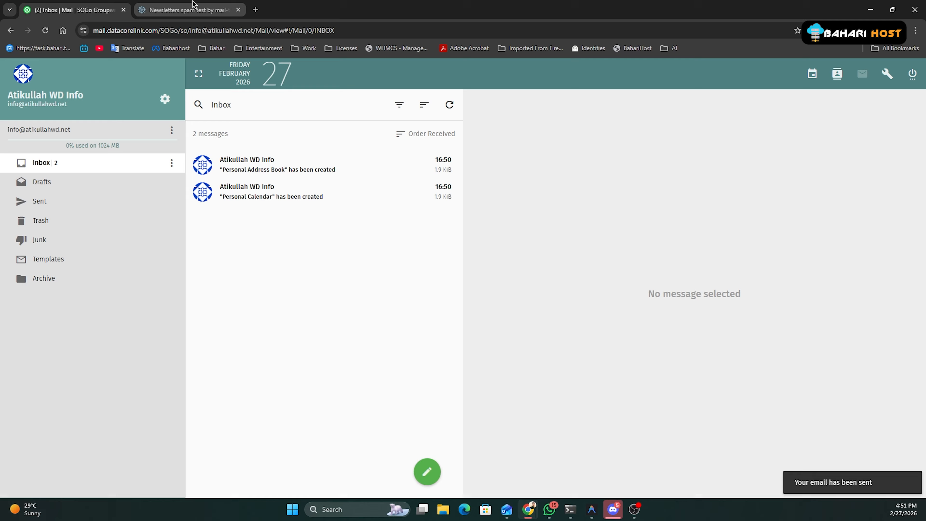
Check the sent email's score on mail-tester, review the 10/10 result, and return to the inbox.
left_click(186, 10)
left_click(450, 210)
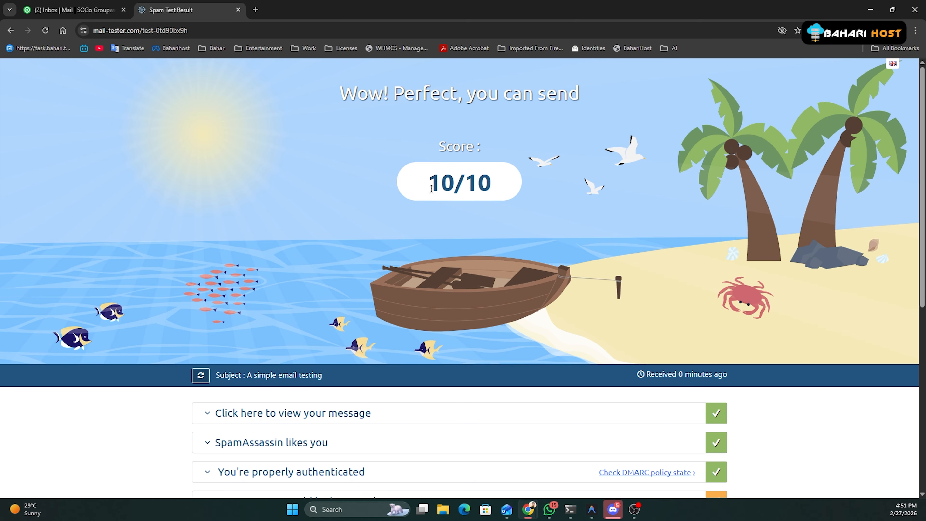
left_click_drag(428, 189, 496, 199)
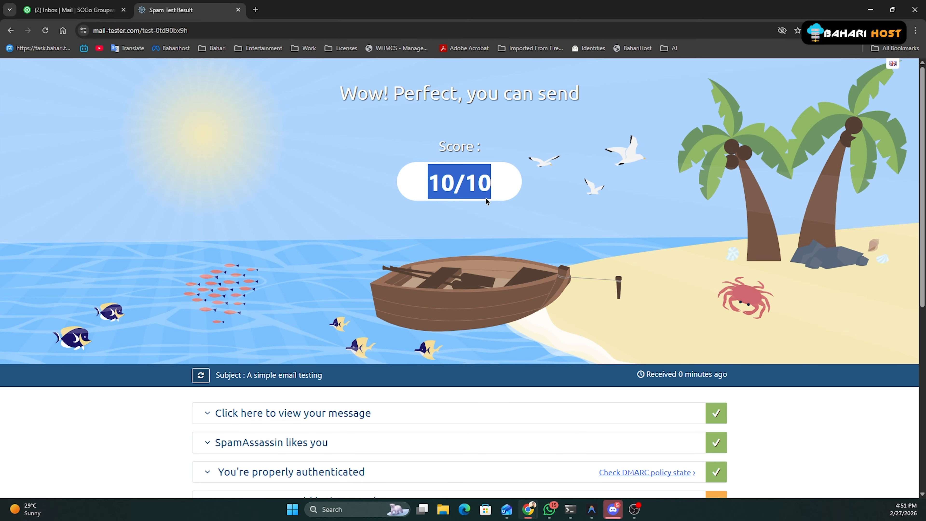
scroll(485, 197, "down", 4)
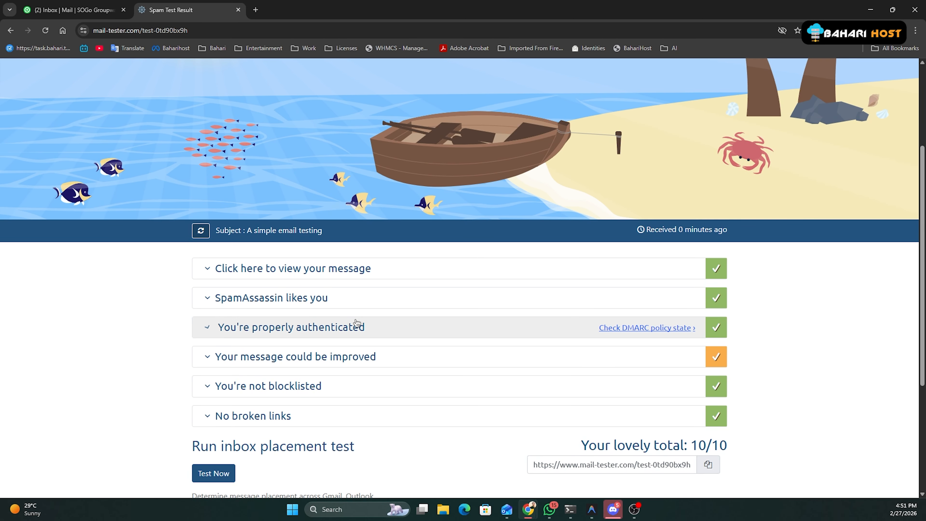
scroll(364, 324, "up", 4)
left_click(343, 283)
scroll(343, 265, "down", 9)
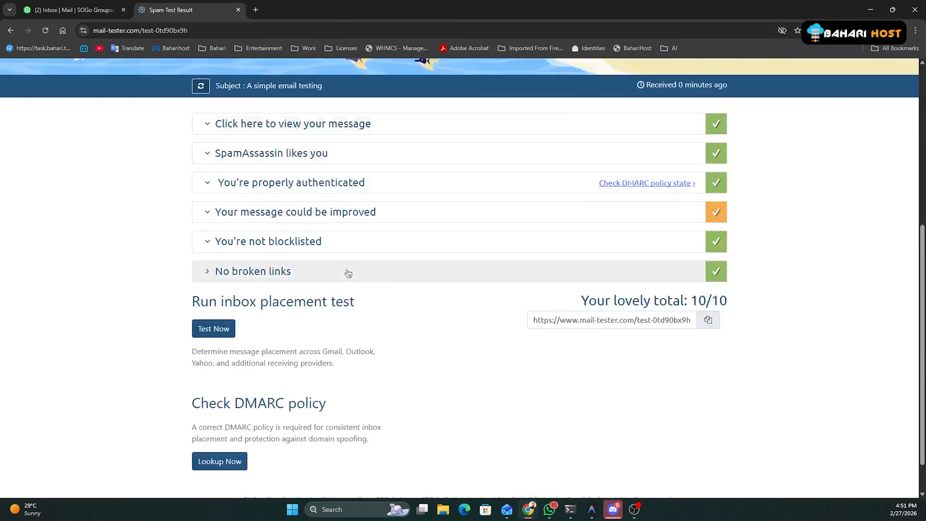
scroll(198, 421, "up", 9)
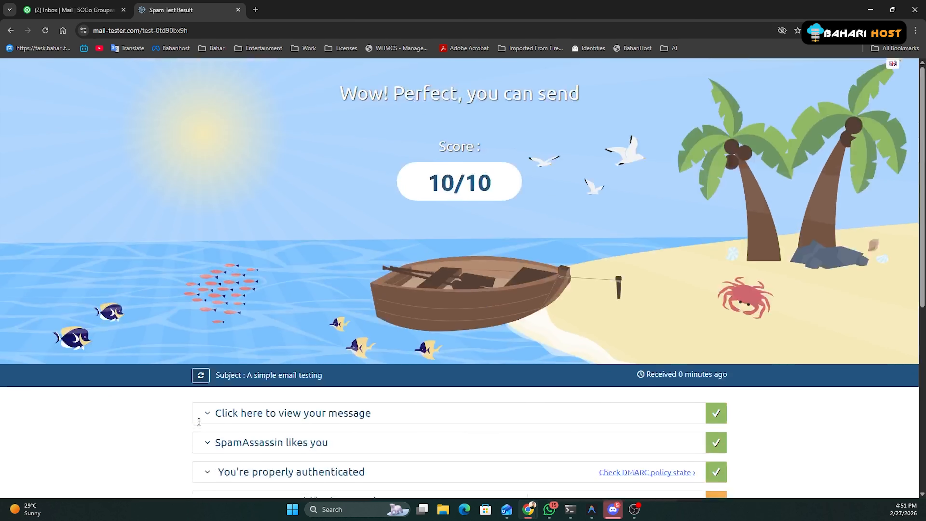
left_click(73, 10)
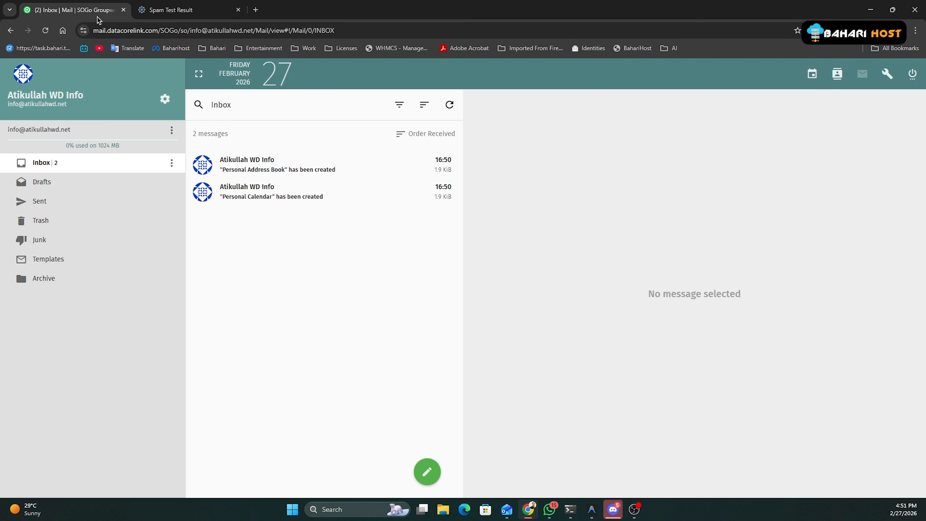
Open the Personal Address Book and Personal Calendar notices so both are read.
left_click(348, 179)
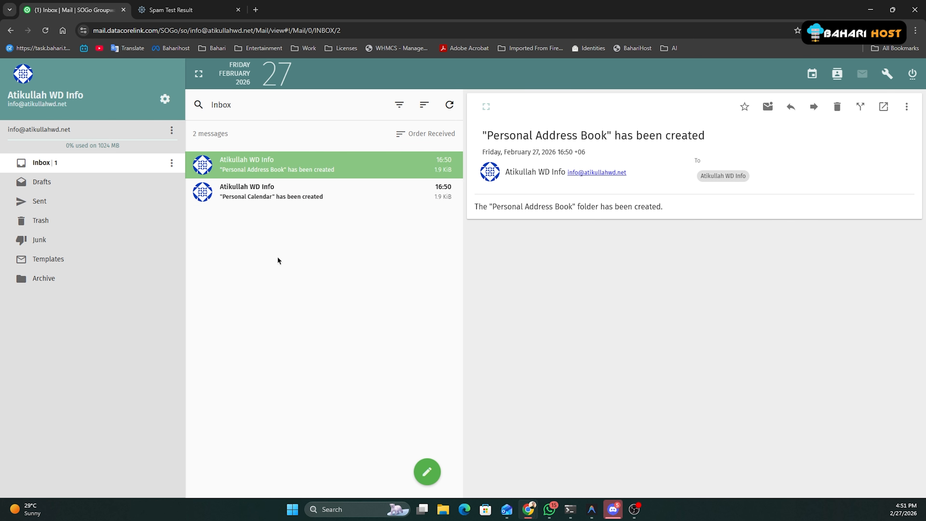
left_click(256, 200)
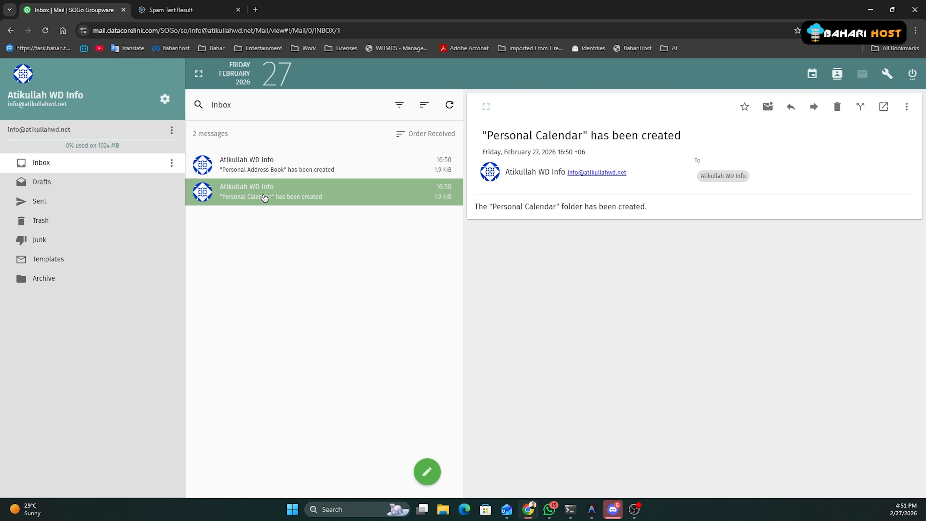
left_click(347, 174)
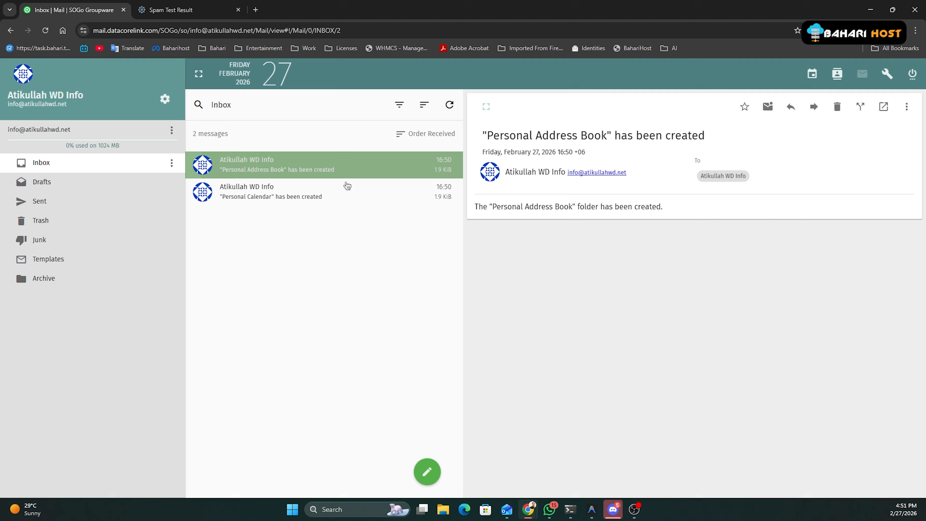
left_click(344, 197)
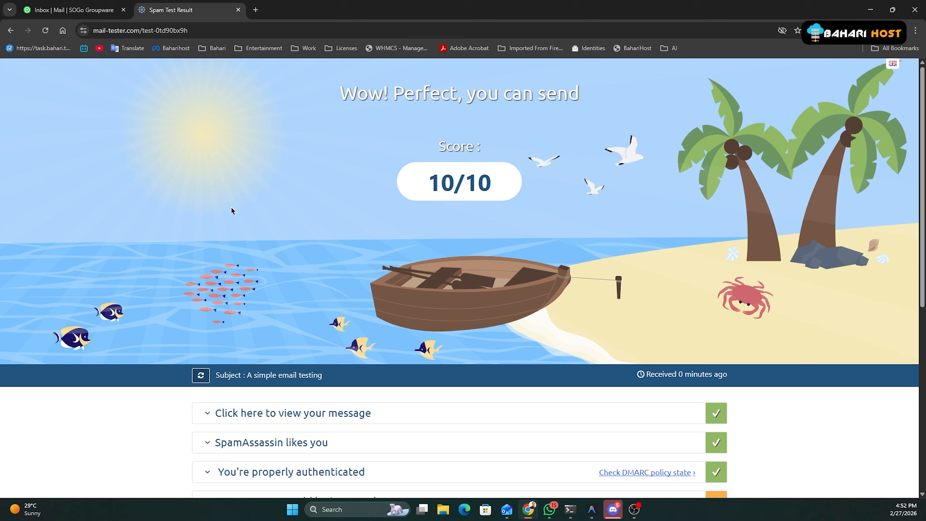
Close the mail-tester result tab and log out of SOGo webmail.
left_click(238, 10)
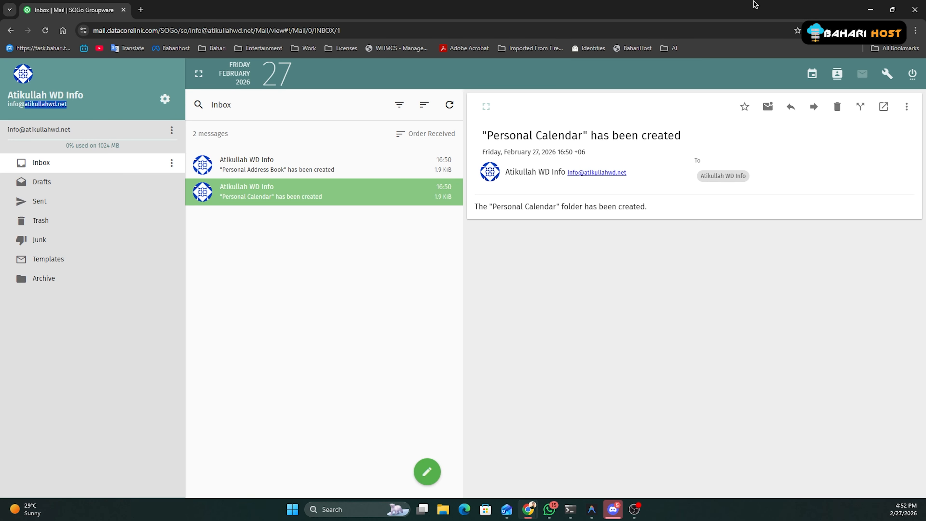
left_click(912, 74)
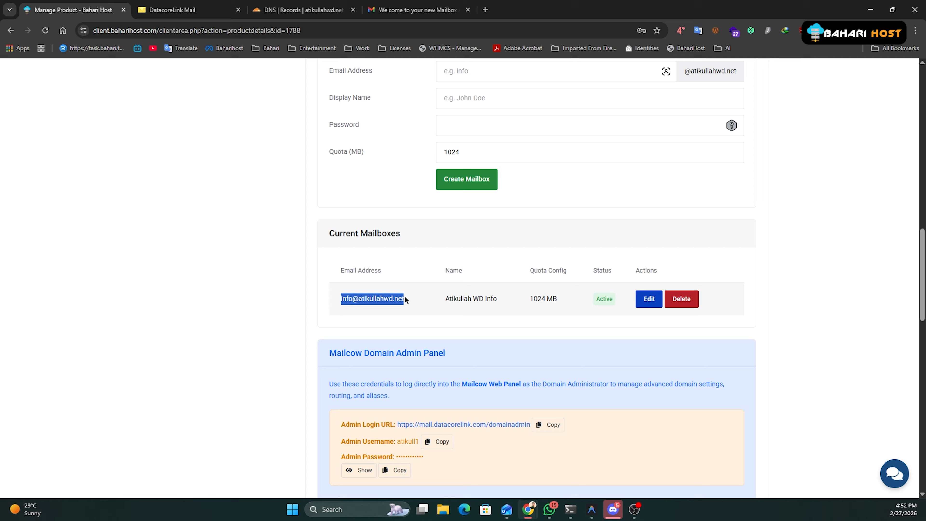
Go to the mail admin's Mailboxes list and start a new mailbox with + Add mailbox.
left_click(177, 4)
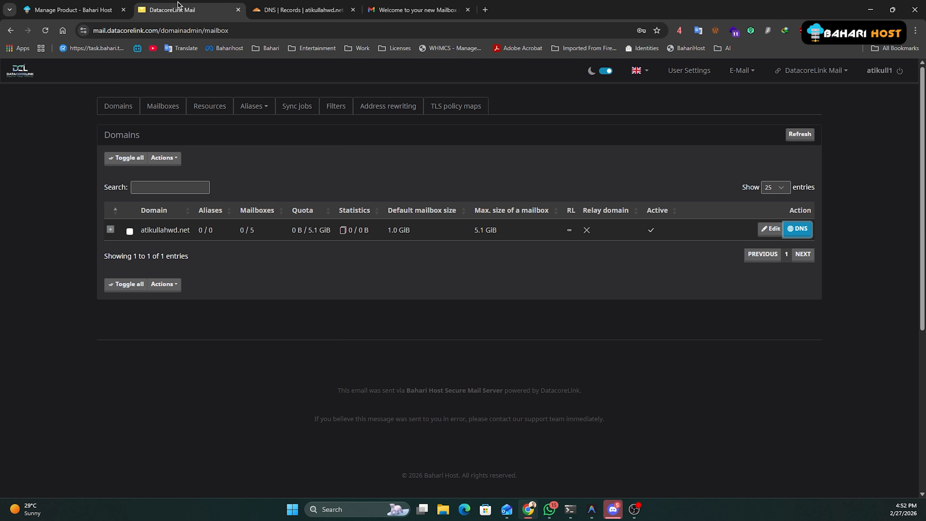
left_click(156, 108)
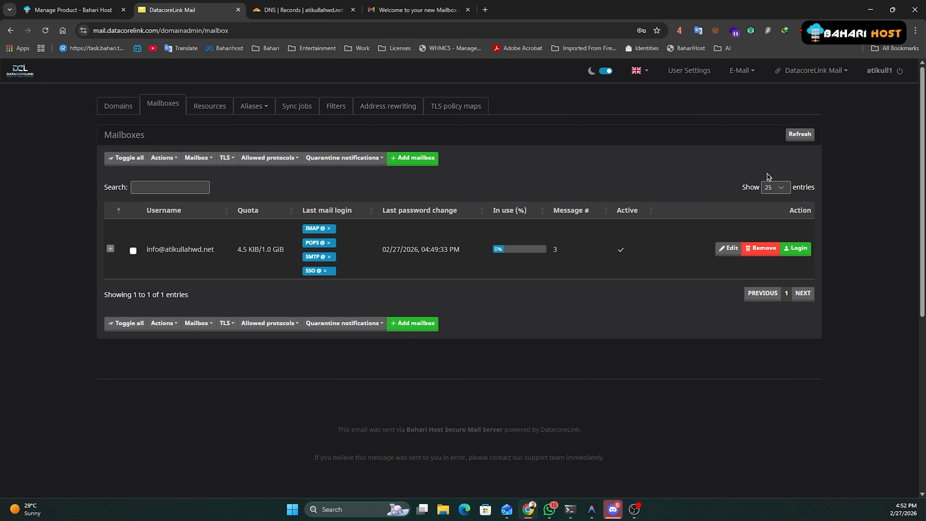
left_click(423, 159)
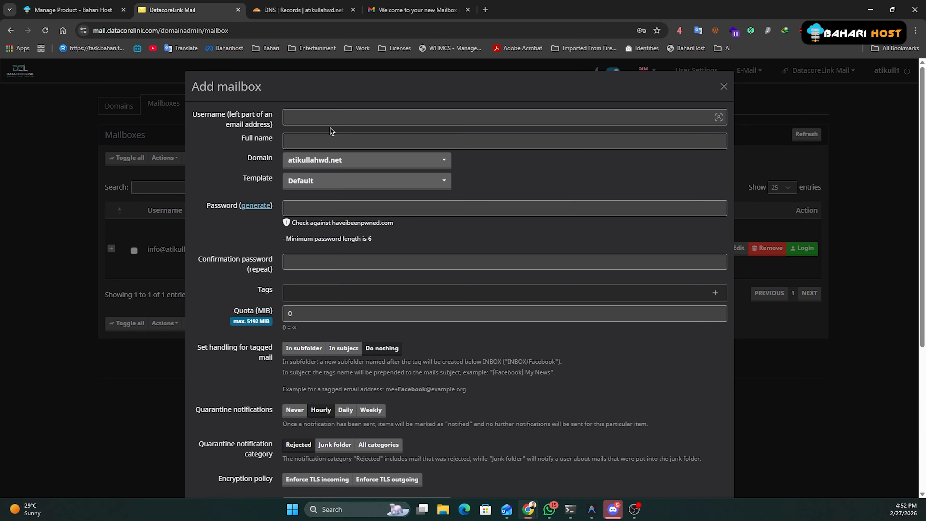
left_click(316, 120)
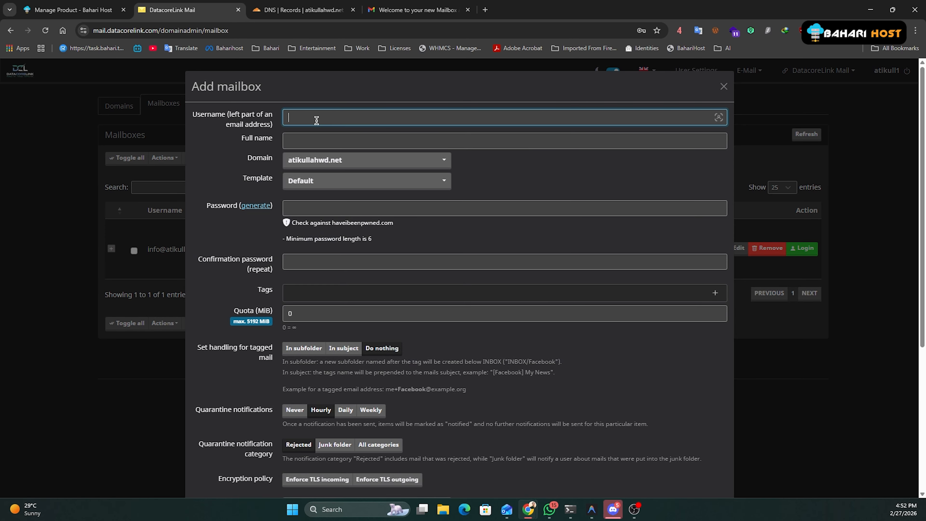
key("Tab")
type("Ati")
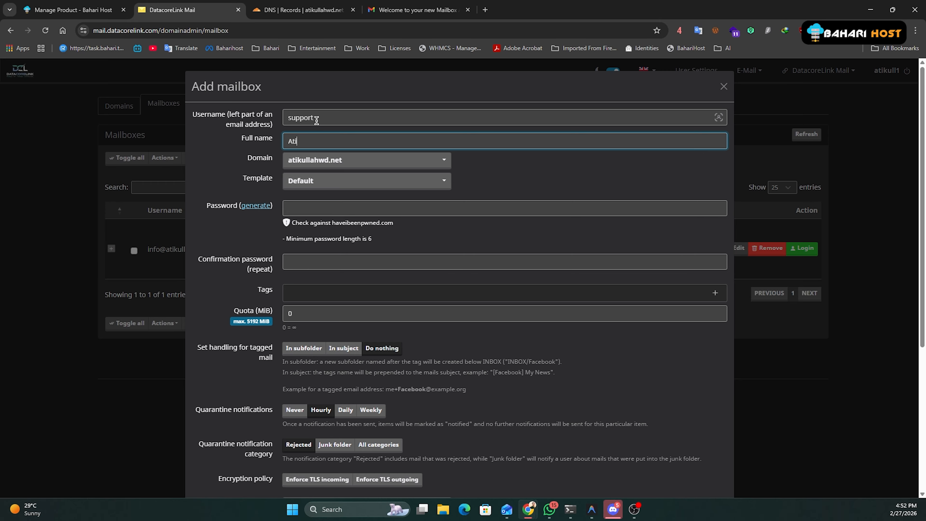
left_click(337, 163)
left_click(320, 202)
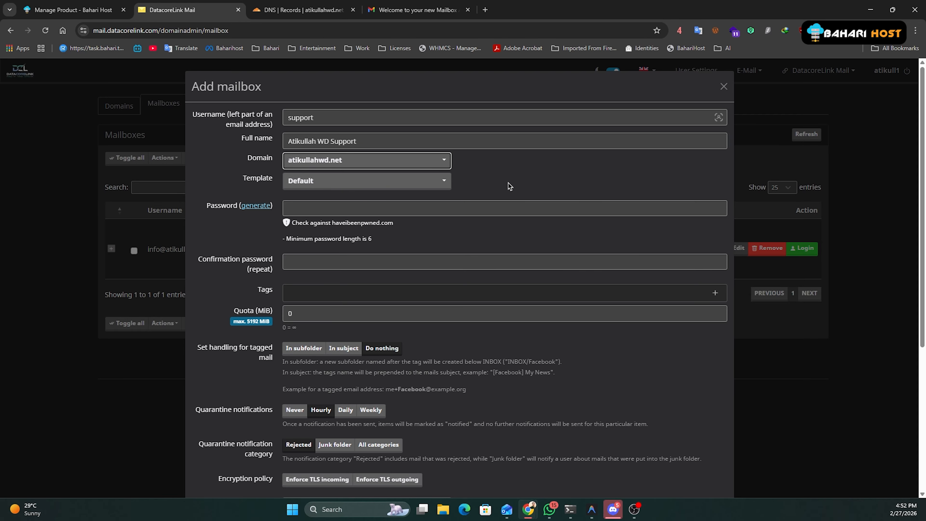
left_click(409, 181)
left_click(372, 219)
Set the mailbox password and a 1024 MiB quota, then create the mailbox.
left_click(348, 207)
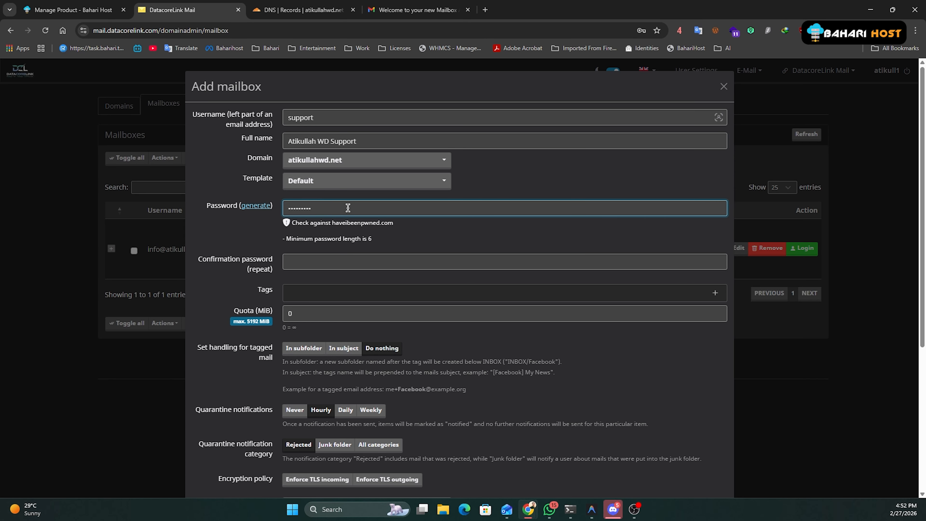
key("Tab")
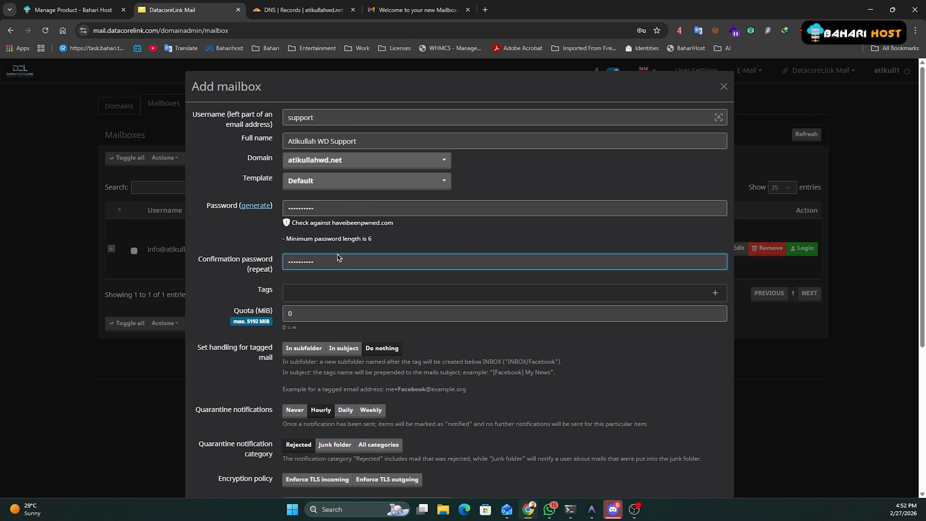
left_click_drag(315, 315, 190, 316)
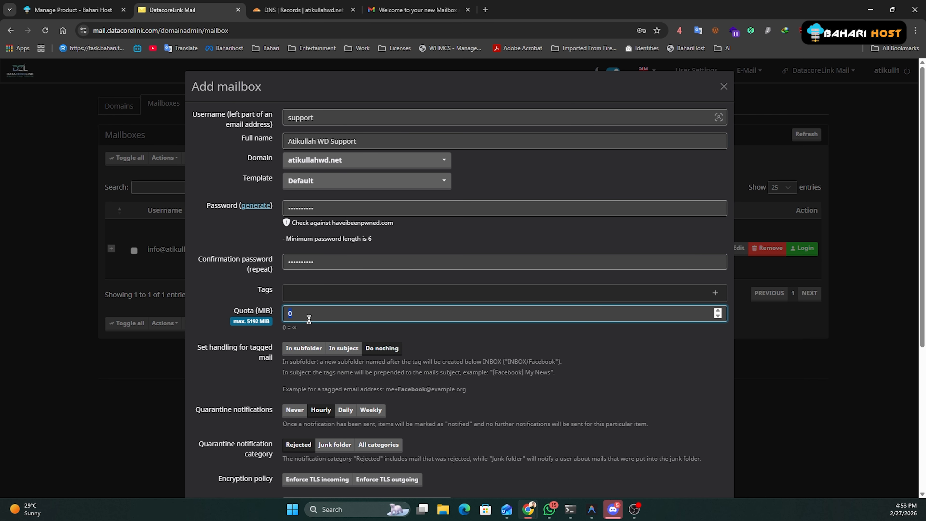
type("1024")
scroll(314, 324, "down", 5)
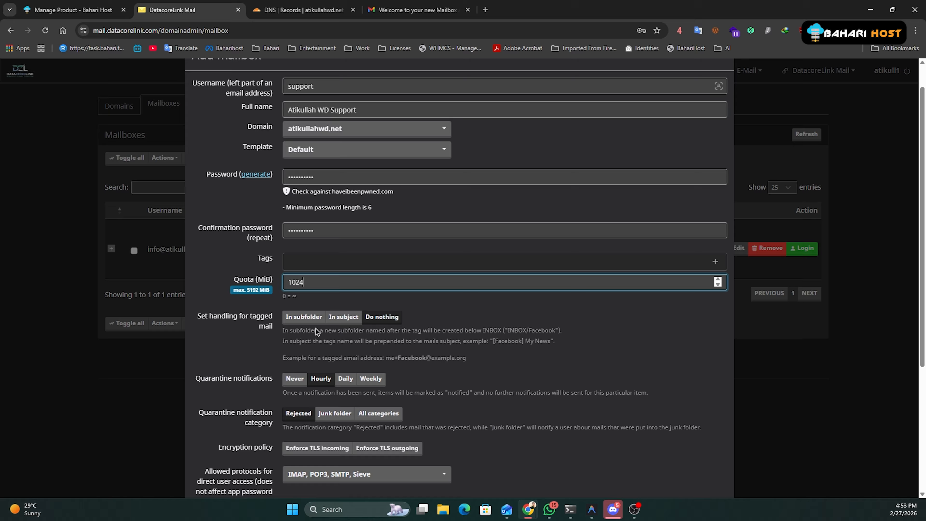
left_click(295, 470)
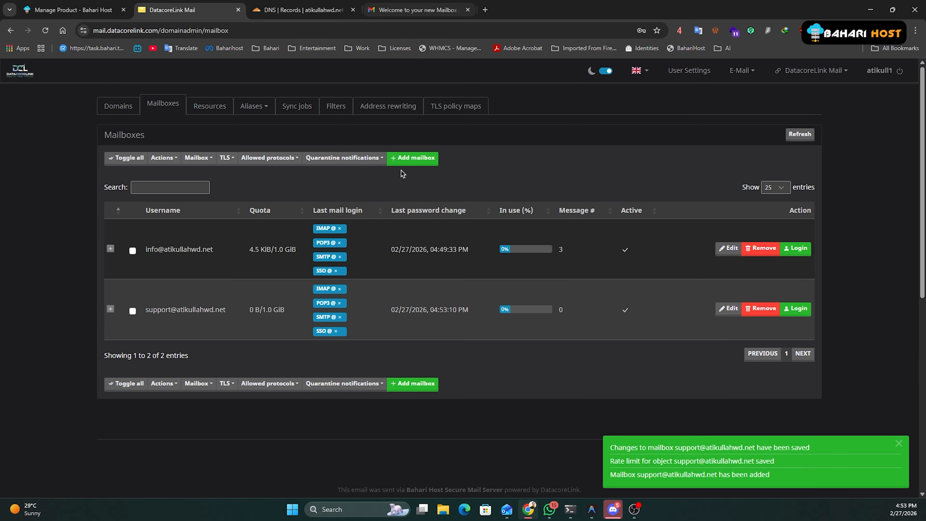
Copy the new support mailbox address into the webmail login's Username field.
key("alt+Tab")
key("alt+Tab")
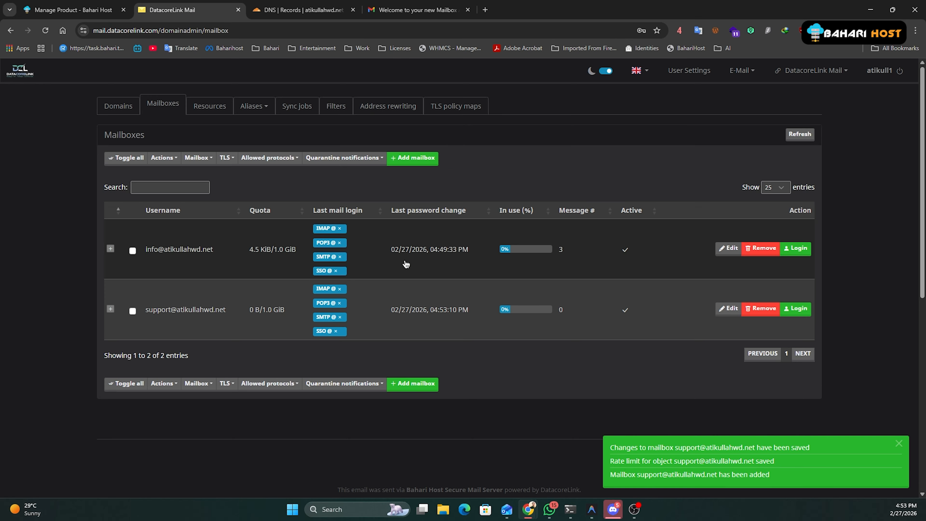
triple_click(174, 310)
key("ctrl+c")
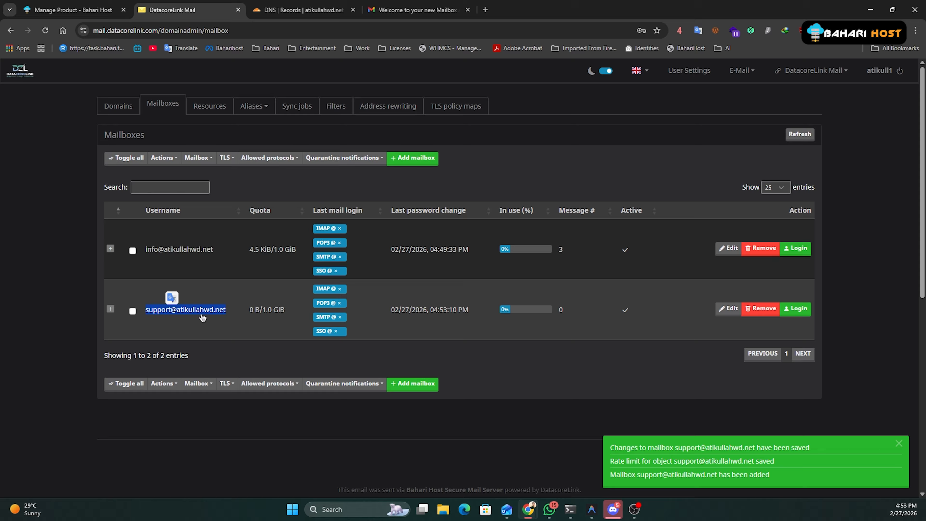
key("alt+Tab")
left_click(368, 244)
key("ctrl+v")
left_click(367, 273)
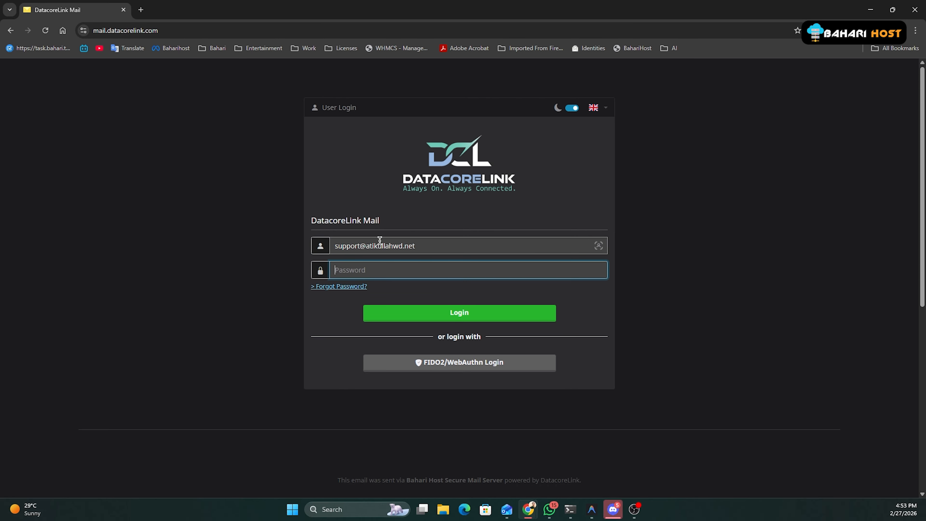
Enter the password and sign in to SOGo as the new support mailbox.
left_click_drag(427, 246, 258, 251)
left_click(384, 268)
type("•")
key("Return")
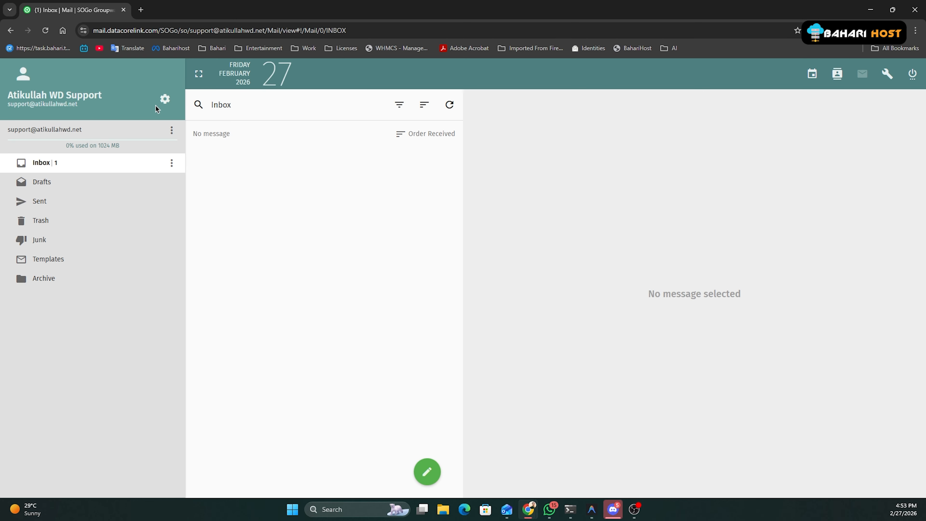
left_click(166, 104)
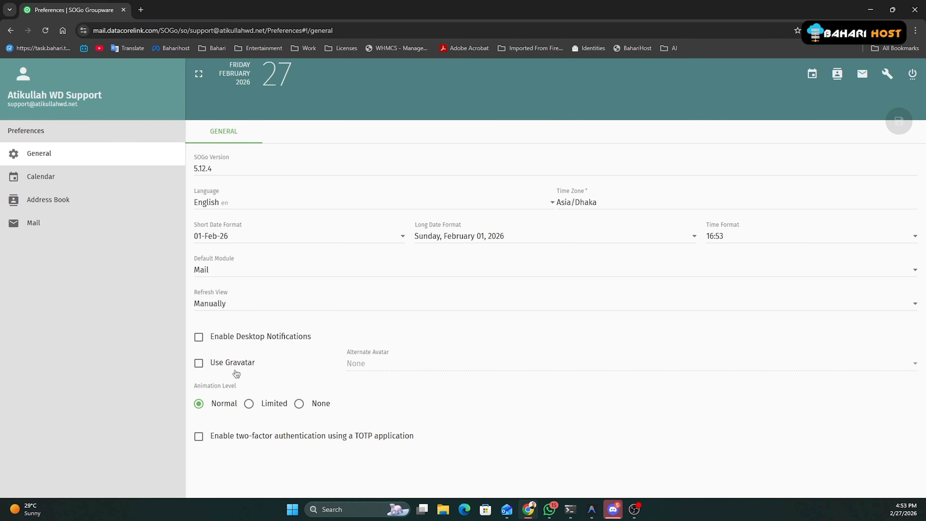
Turn on Gravatar and desktop notifications, refresh every minute, use Ident Icon avatars, and save.
left_click(233, 363)
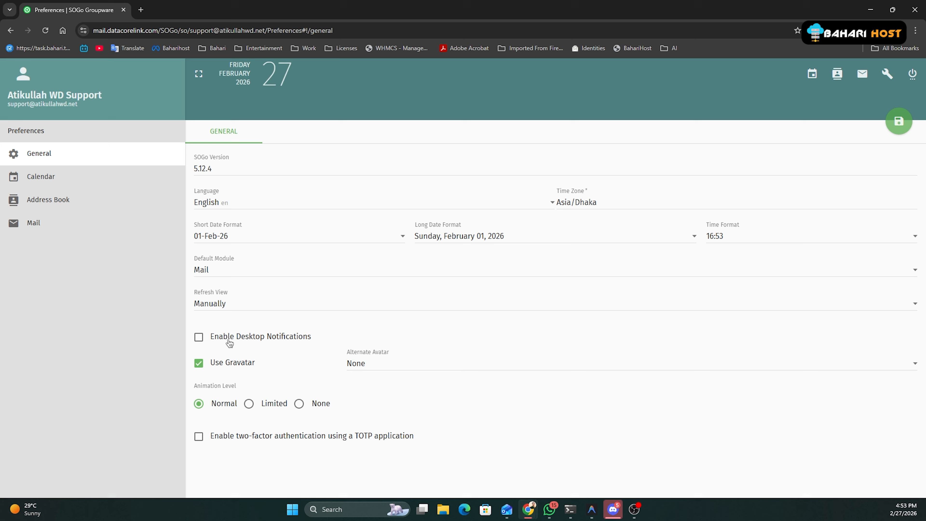
left_click(230, 338)
left_click(236, 302)
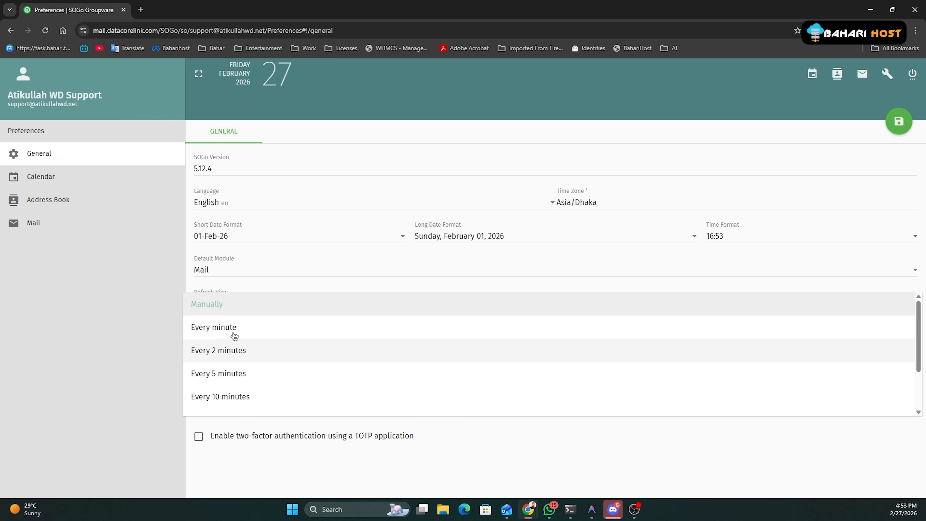
left_click(234, 327)
left_click(364, 362)
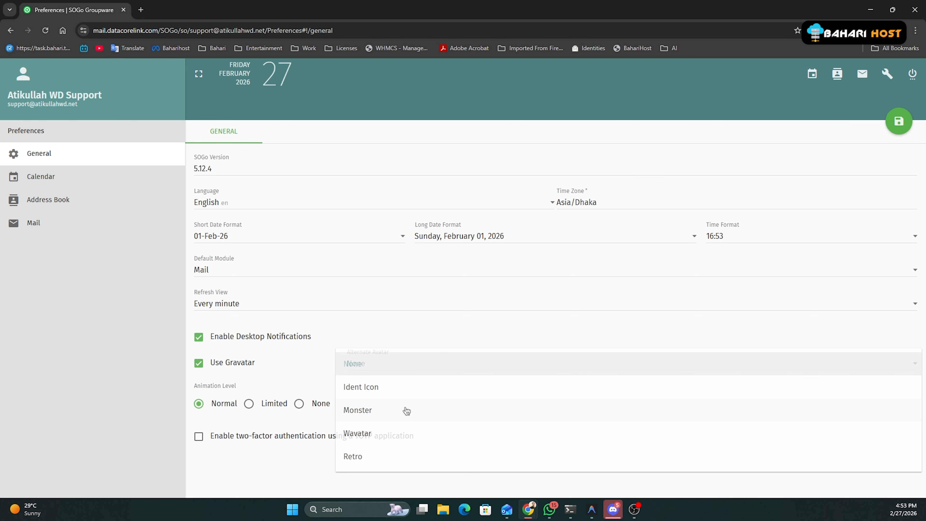
left_click(367, 396)
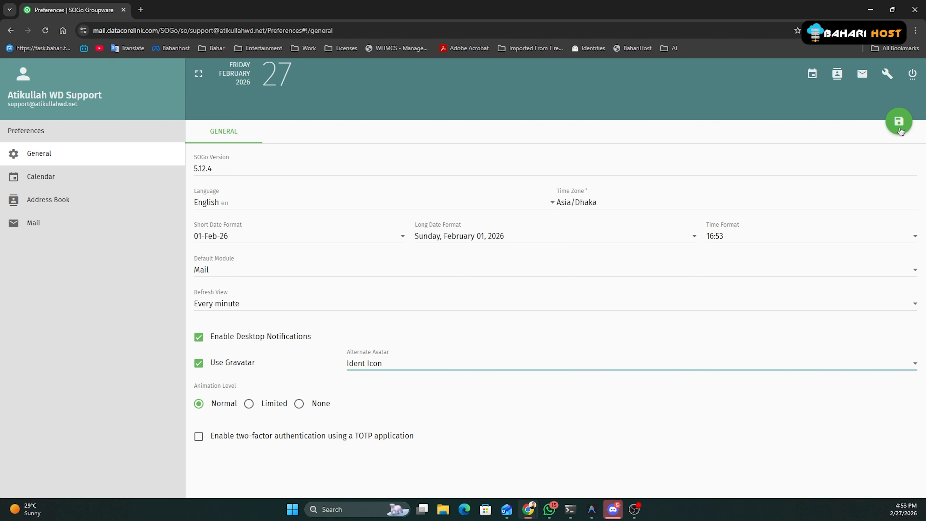
left_click(899, 130)
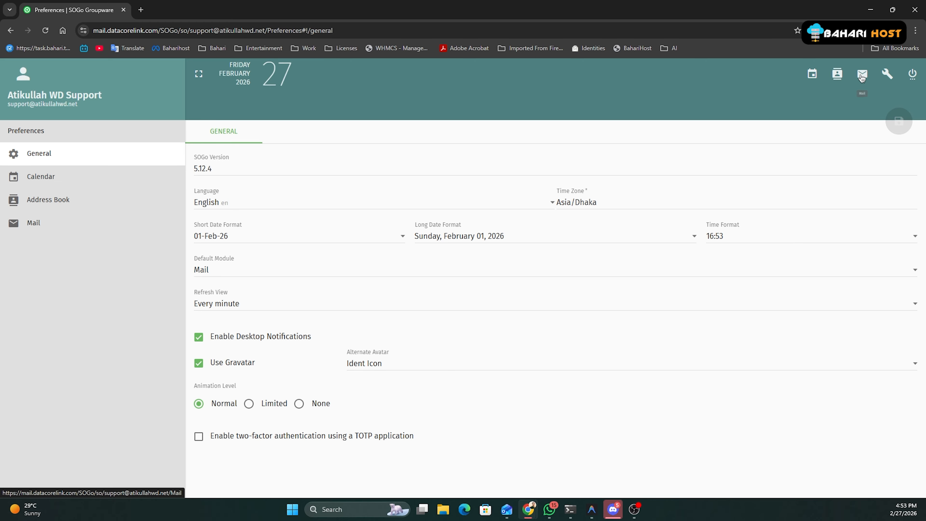
Return to the support mailbox's SOGo Inbox, which now lists two new notification messages.
left_click(862, 74)
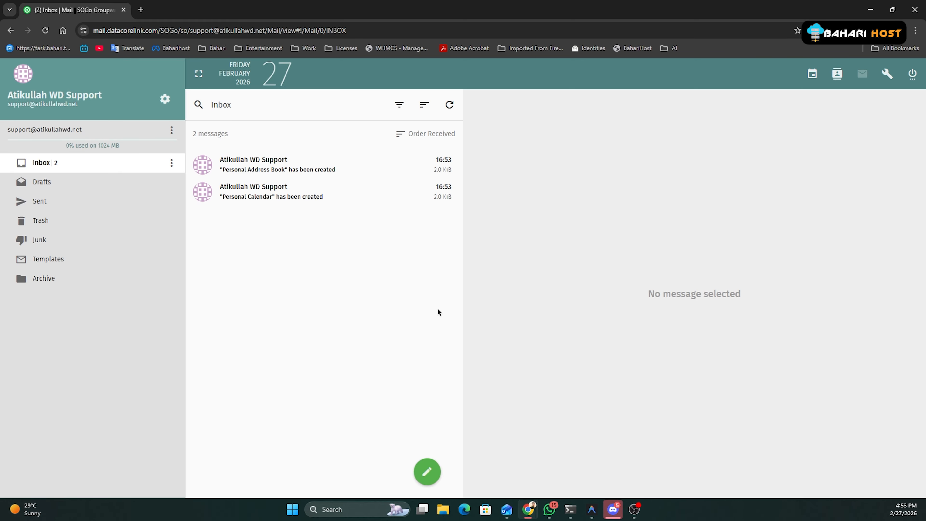
mouse_move(621, 507)
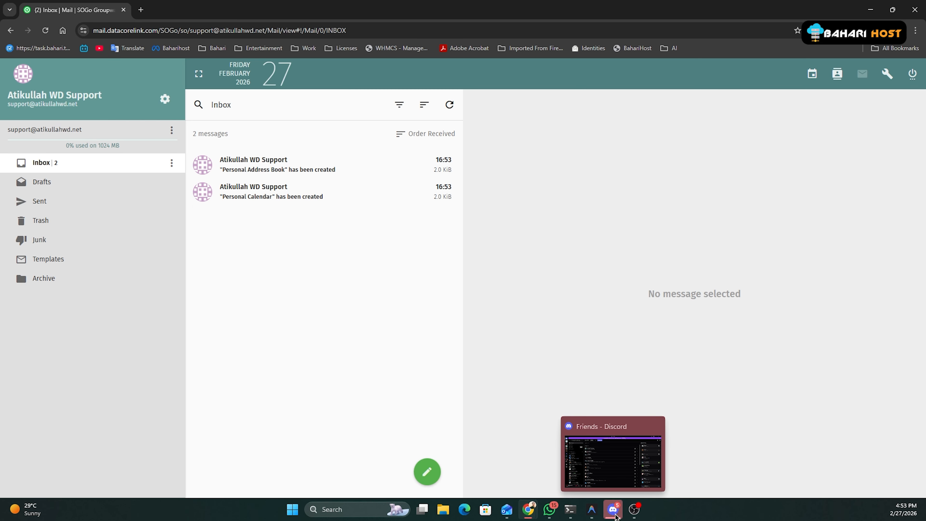
left_click(635, 516)
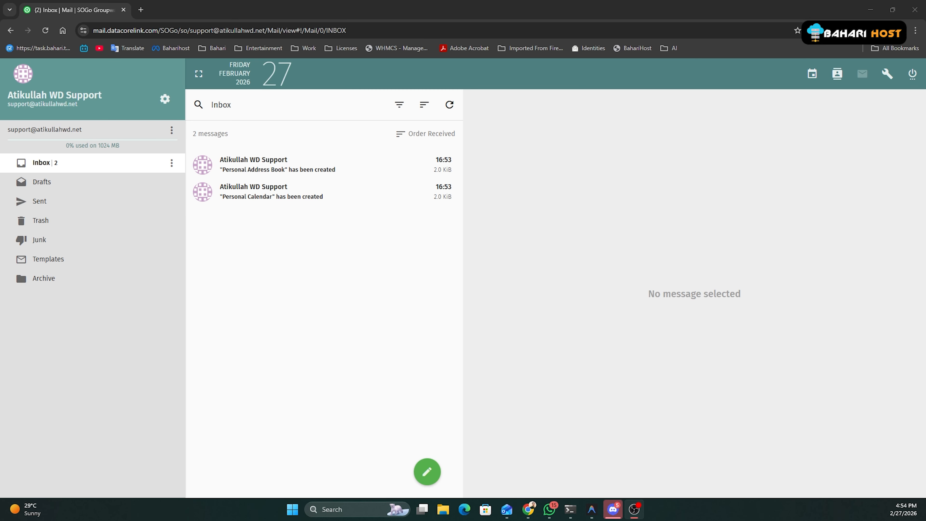